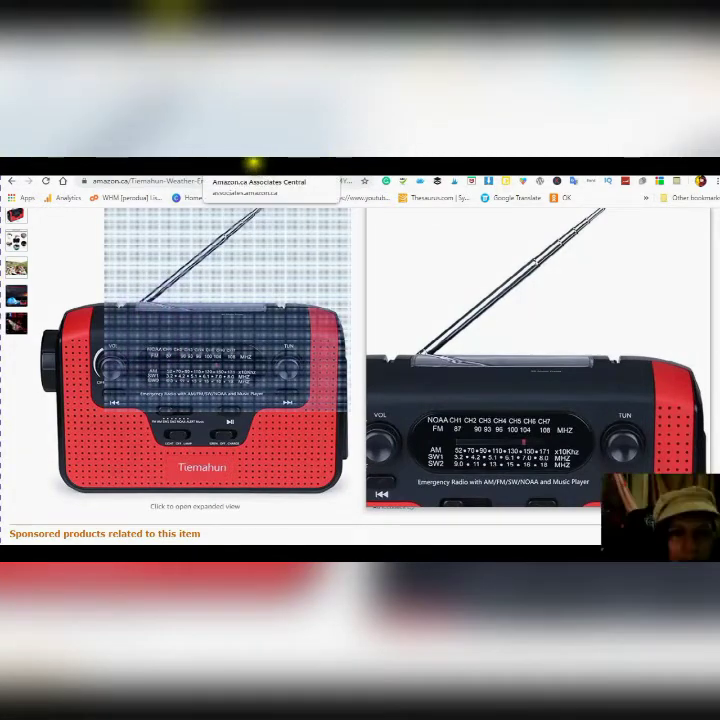
Step: Switch to Amazon.ca Associates Central and open the col-p Essential Survival Kit product from the "ready america" results
click(260, 166)
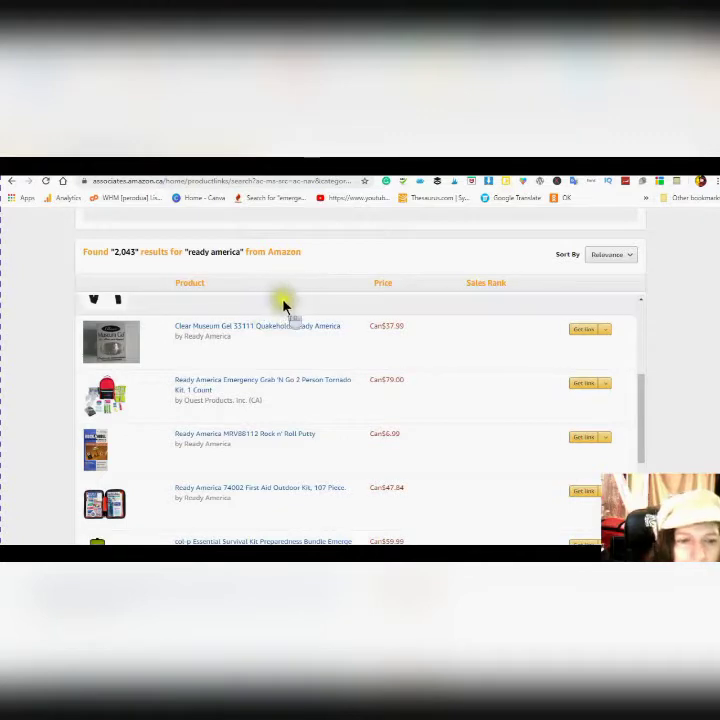
scroll(284, 306, up, 3)
scroll(284, 306, up, 4)
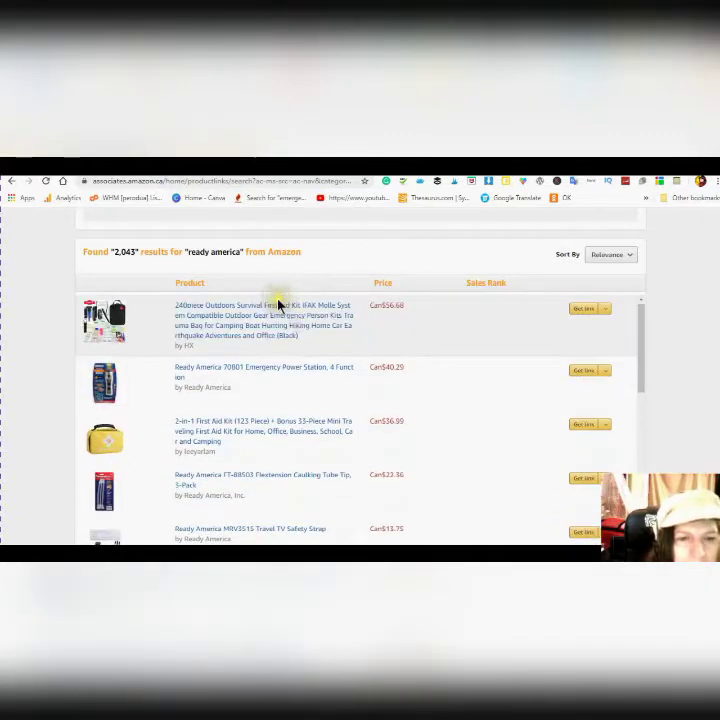
scroll(272, 278, up, 4)
scroll(267, 280, down, 4)
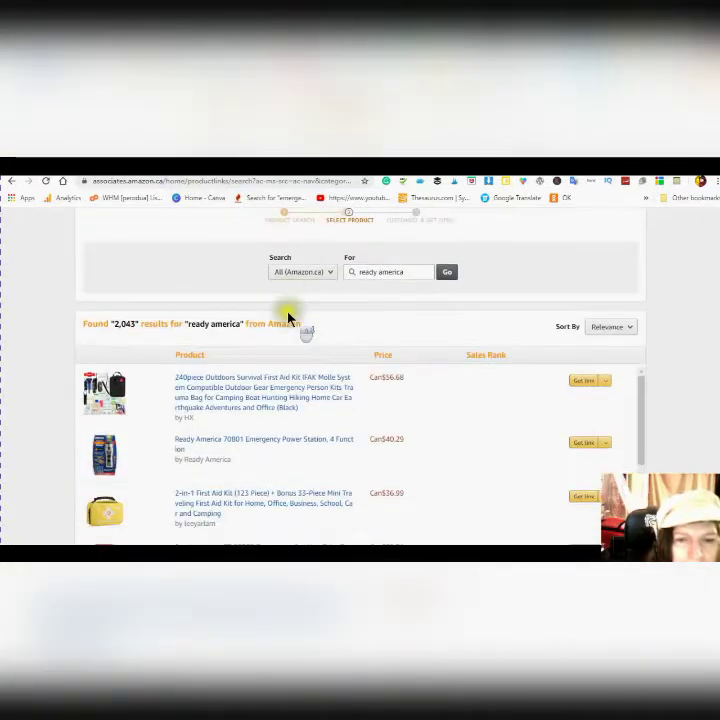
scroll(286, 330, down, 7)
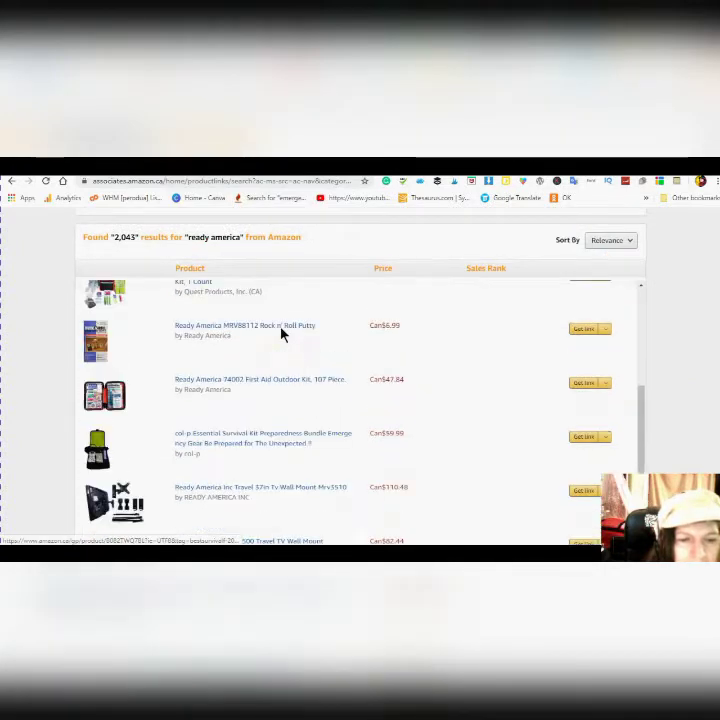
scroll(281, 333, down, 1)
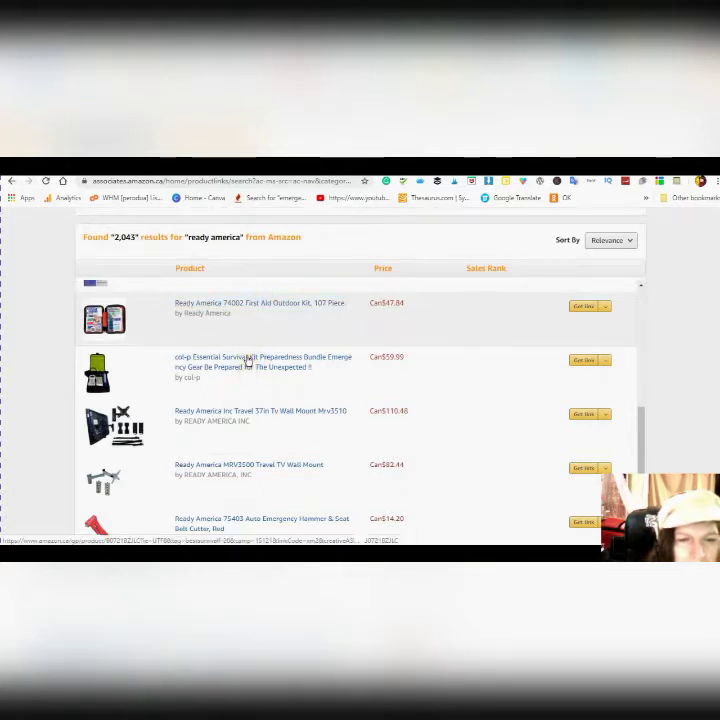
scroll(247, 362, down, 1)
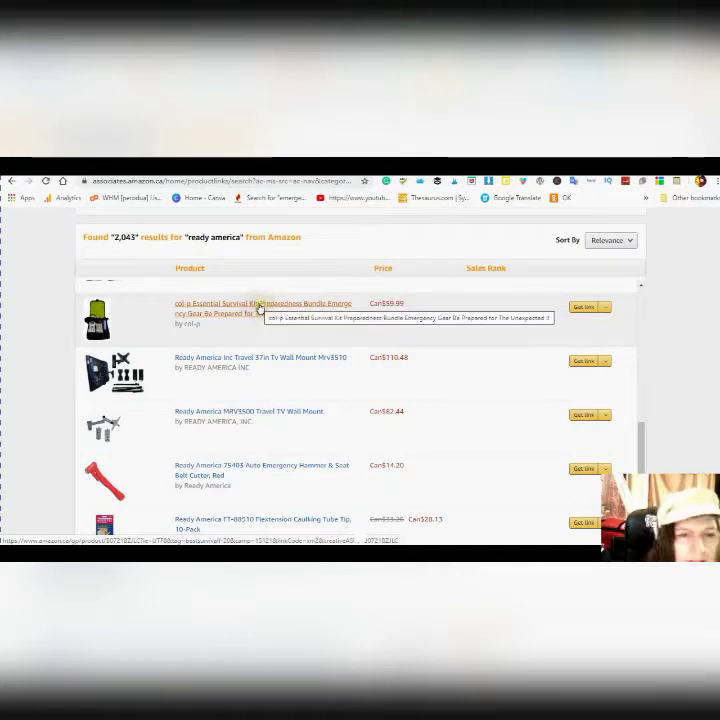
click(258, 306)
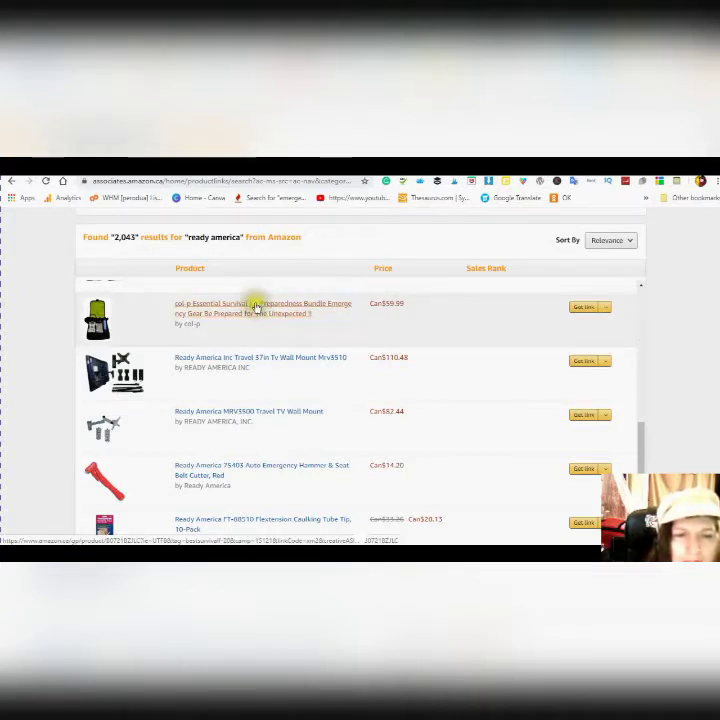
click(254, 310)
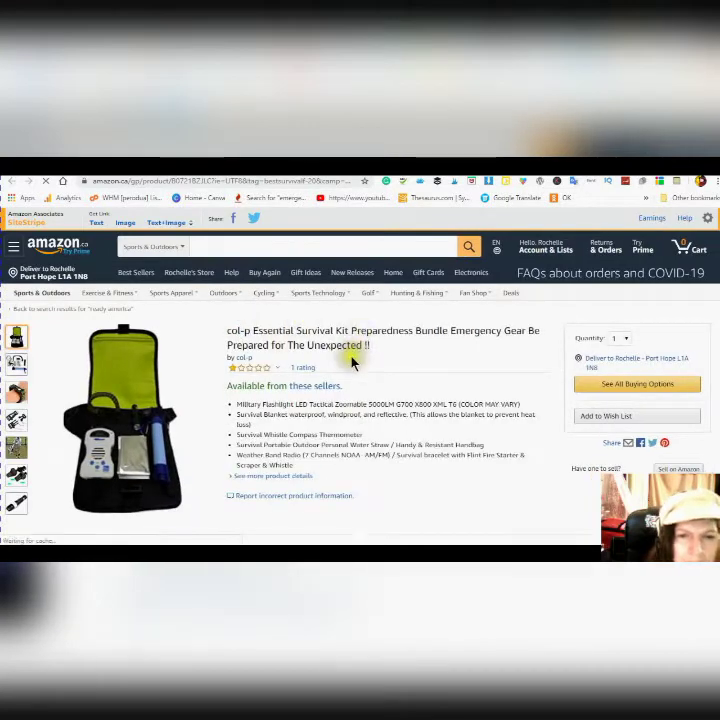
Step: Copy the phrase "Emergency Gear" from the survival kit's product title
scroll(350, 360, down, 1)
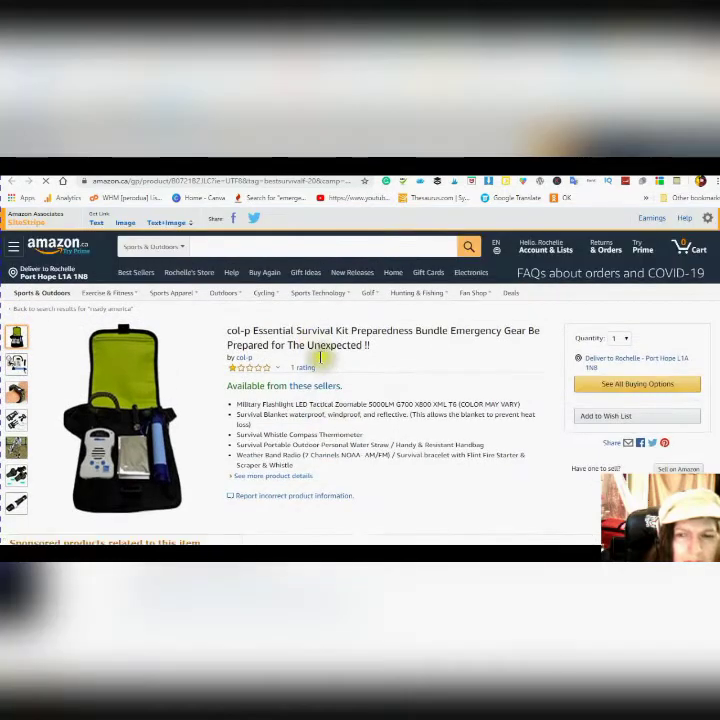
scroll(343, 344, down, 1)
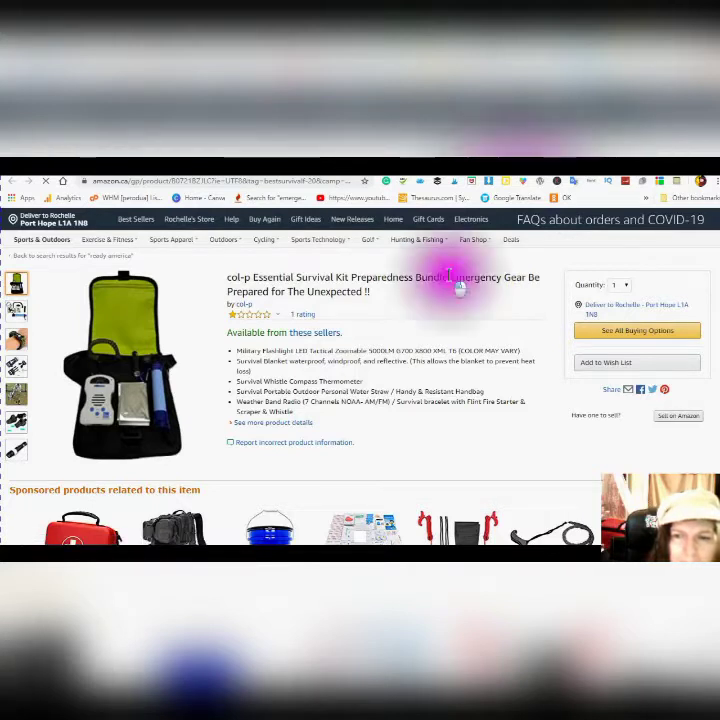
drag(526, 277, 450, 278)
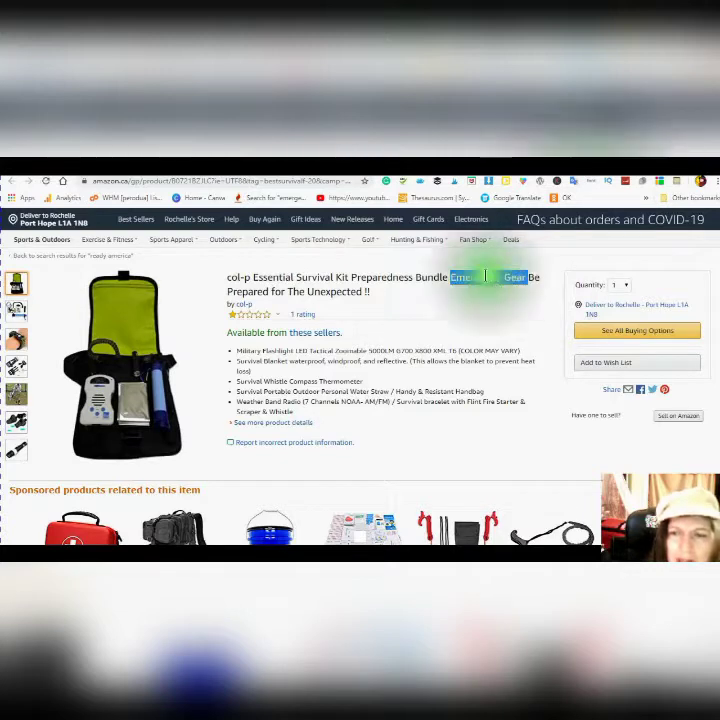
right_click(487, 278)
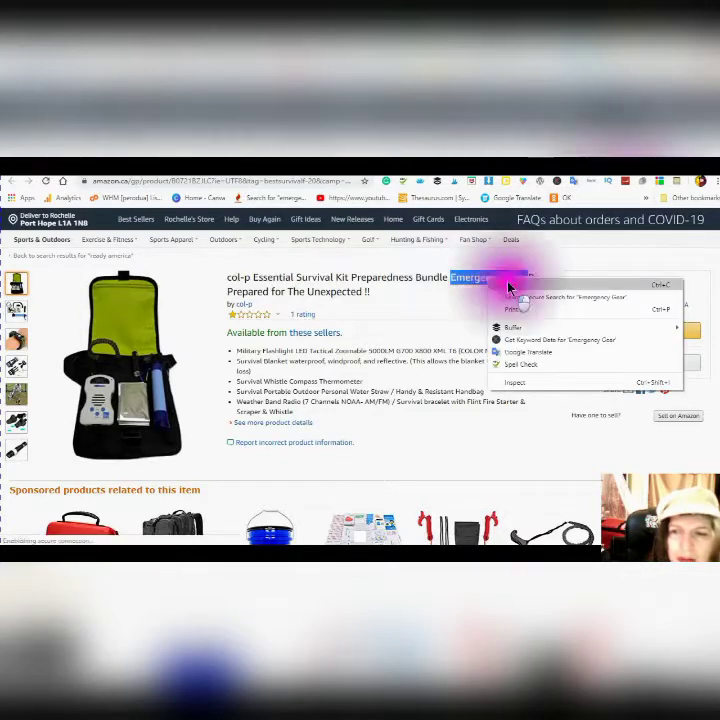
click(508, 287)
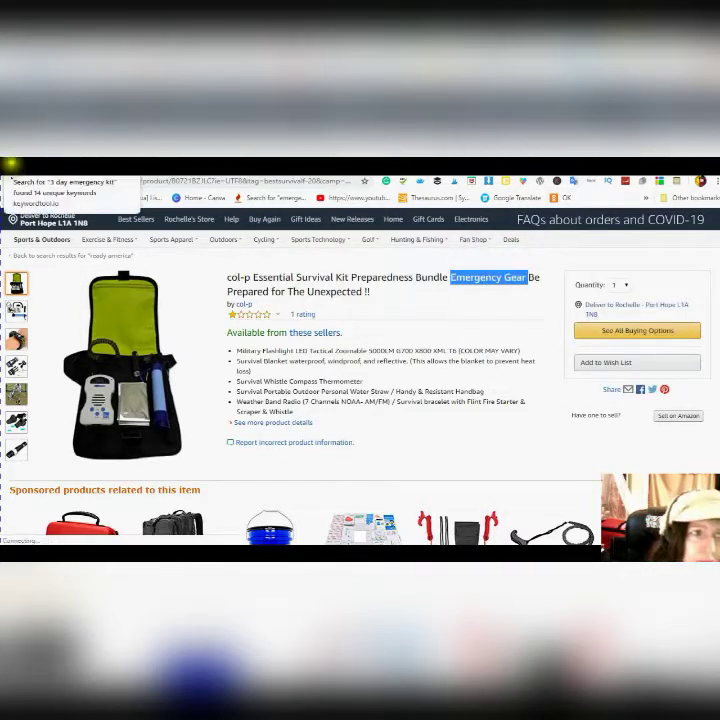
Step: Switch to Keyword Tool and search Amazon keywords for "Emergency Gear", replacing the existing search phrase with the copied one
click(8, 166)
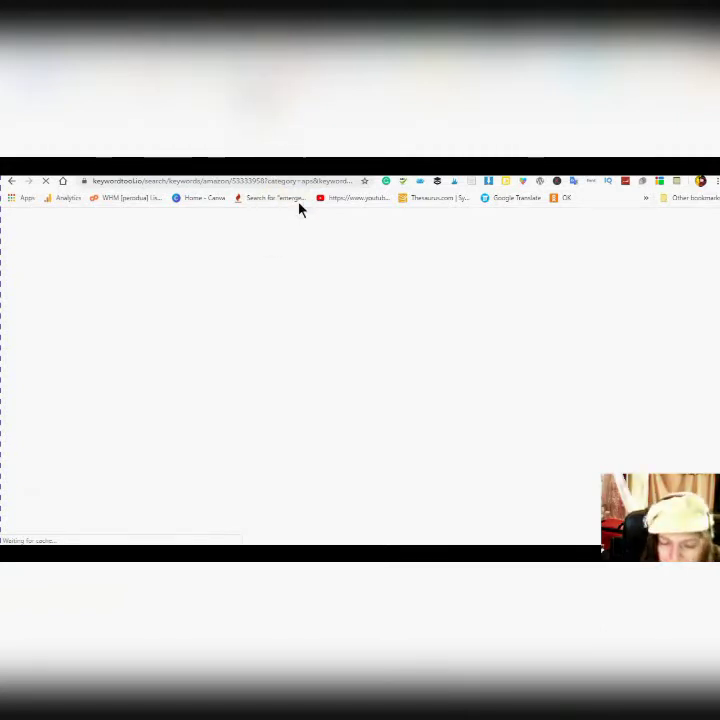
click(134, 286)
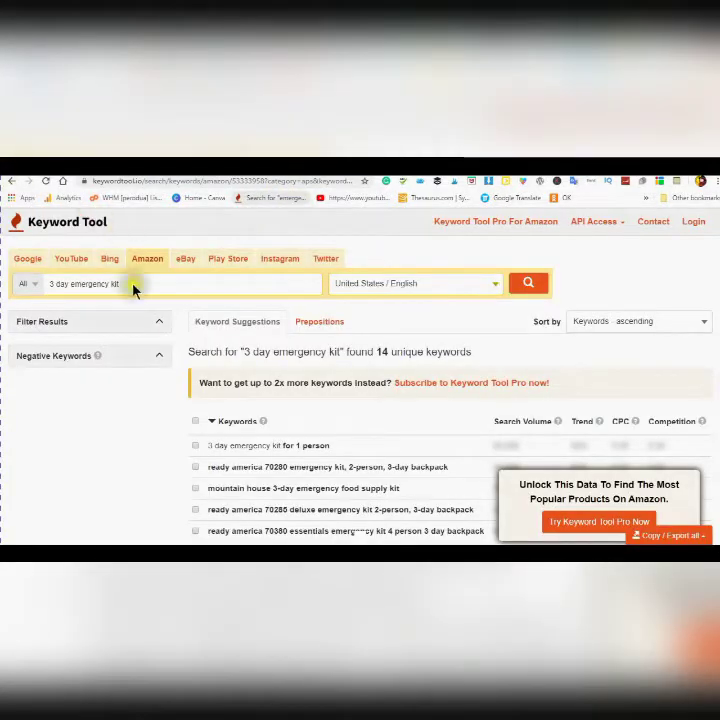
click(124, 285)
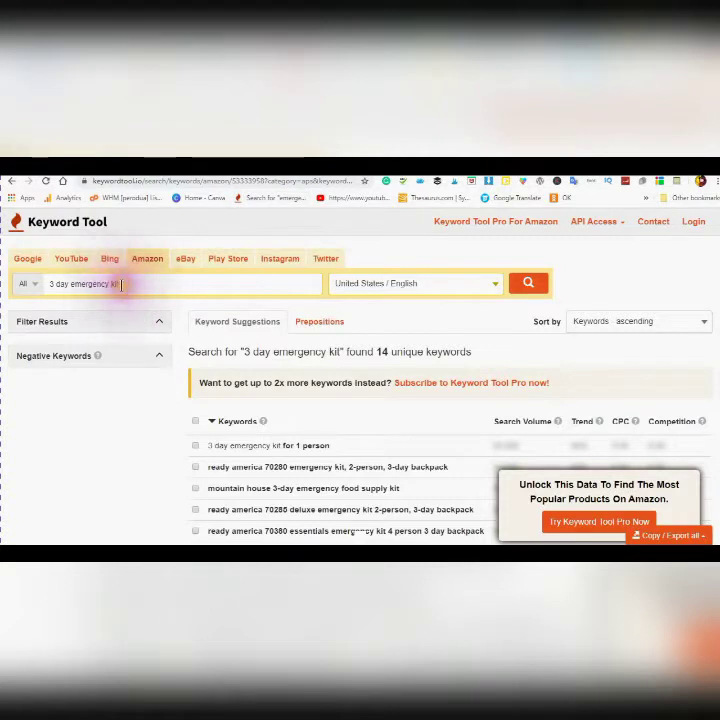
drag(121, 283, 22, 294)
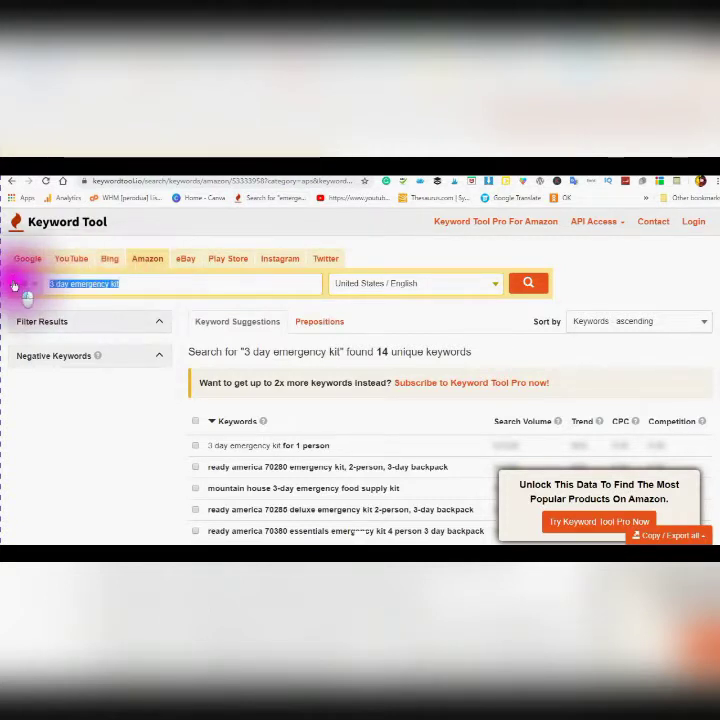
right_click(72, 282)
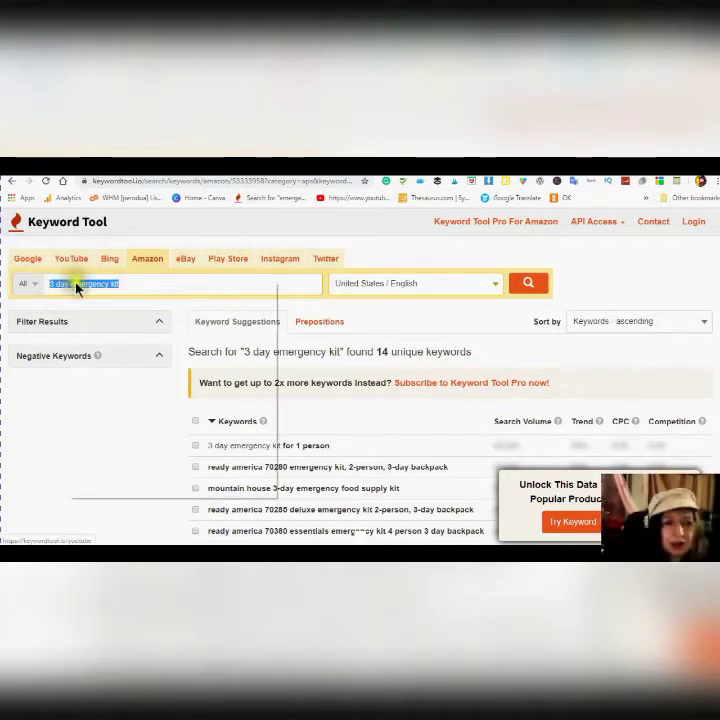
click(90, 287)
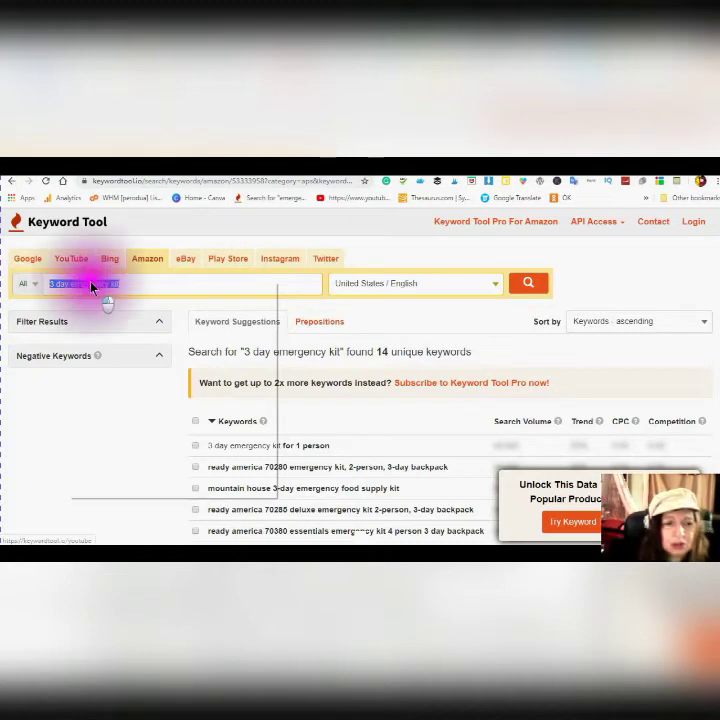
right_click(91, 281)
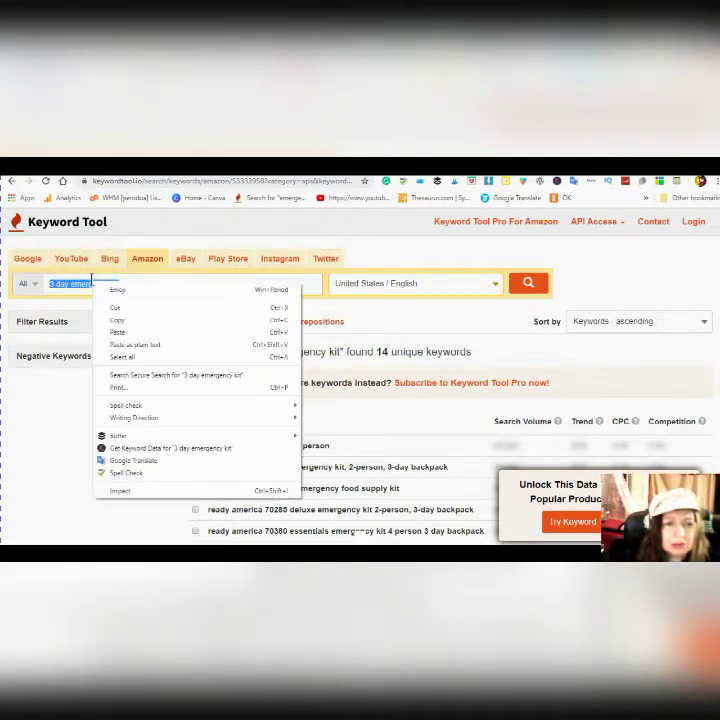
click(116, 333)
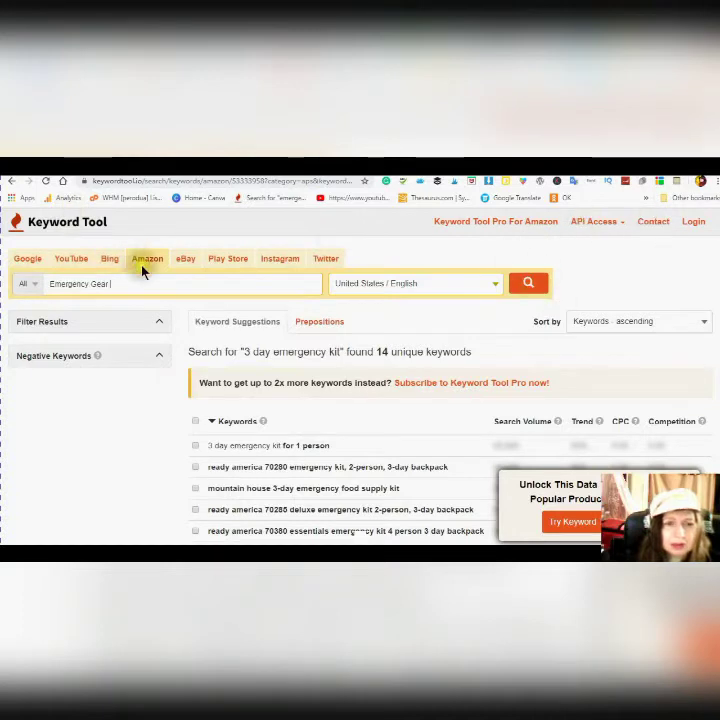
click(529, 286)
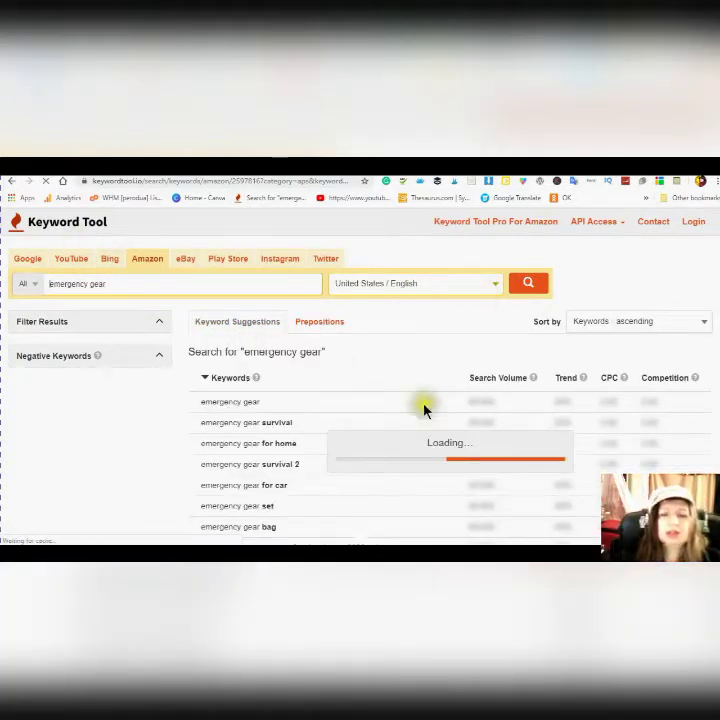
Step: Examine the keyword suggestions for "emergency gear" and their search volume and competition columns
scroll(433, 352, down, 1)
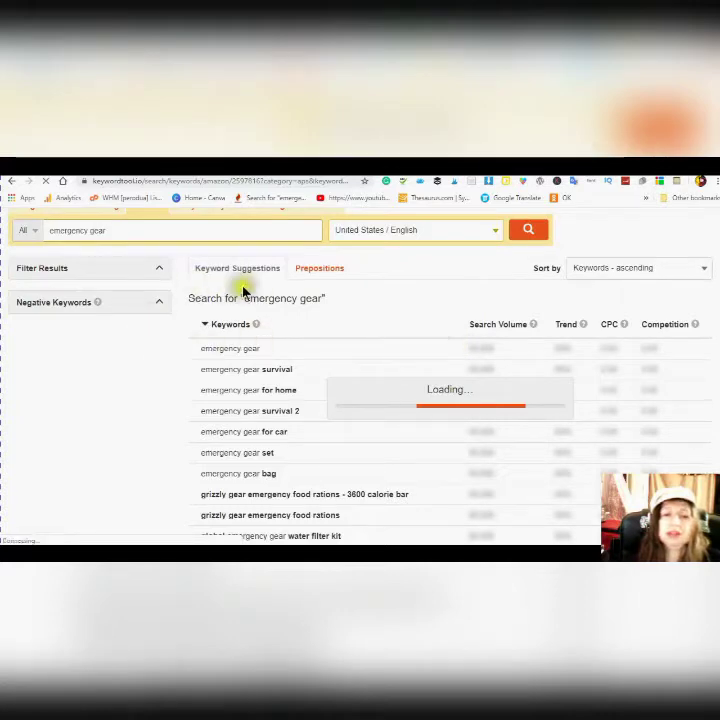
scroll(202, 273, down, 1)
scroll(230, 330, down, 2)
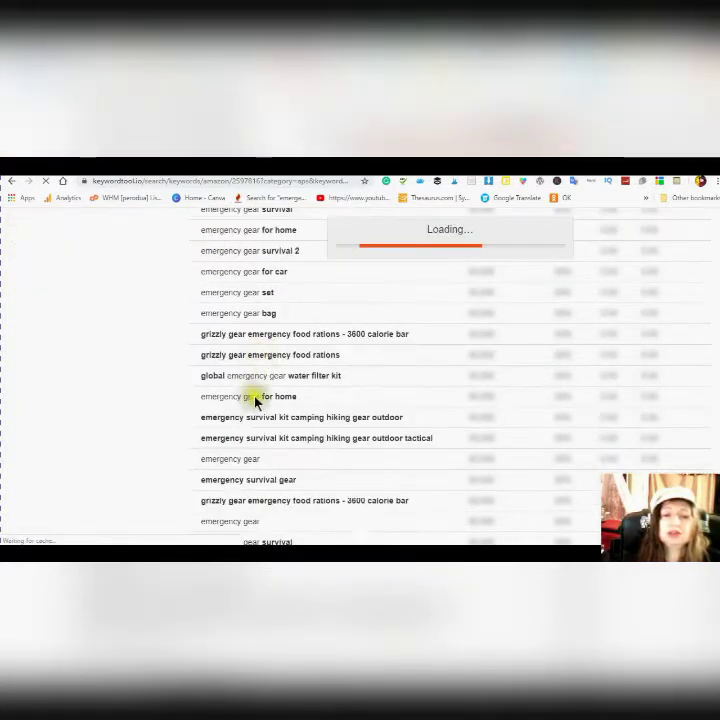
scroll(258, 395, up, 4)
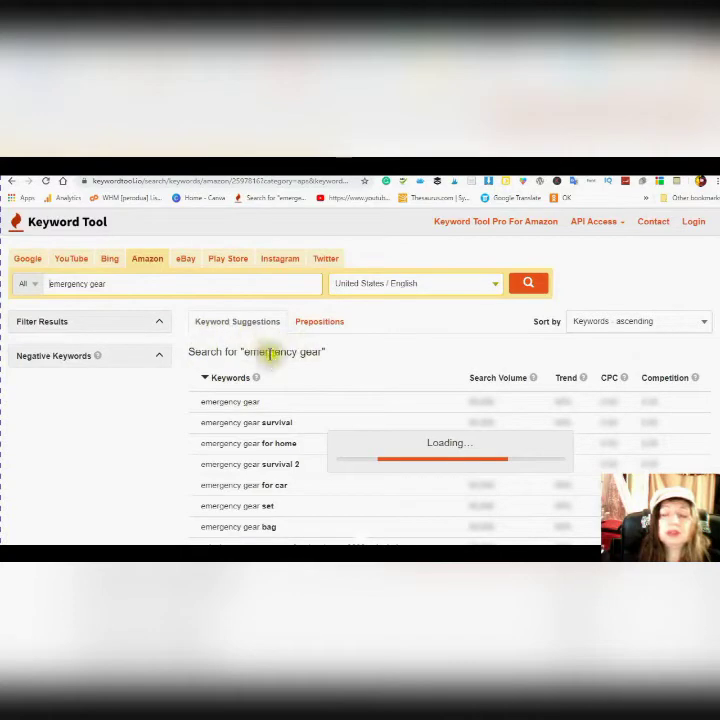
scroll(326, 373, down, 4)
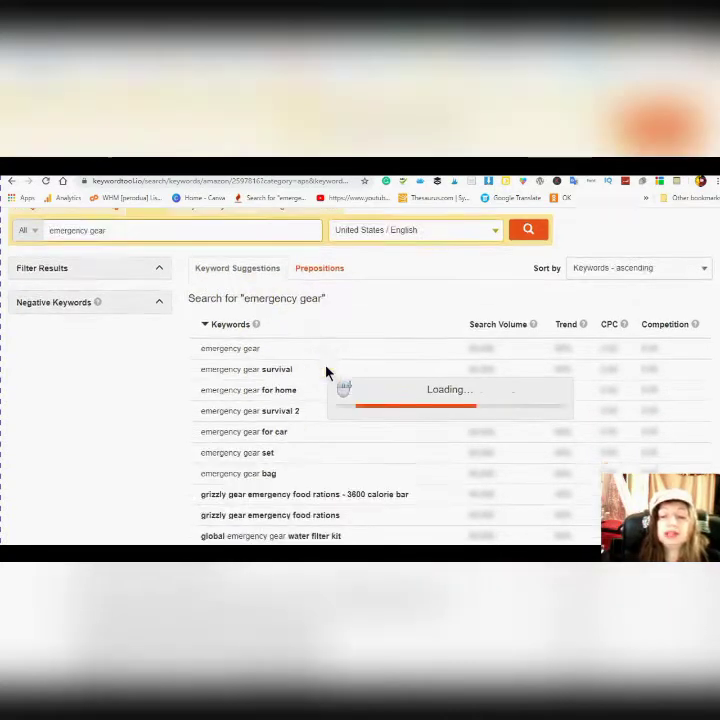
scroll(300, 360, up, 1)
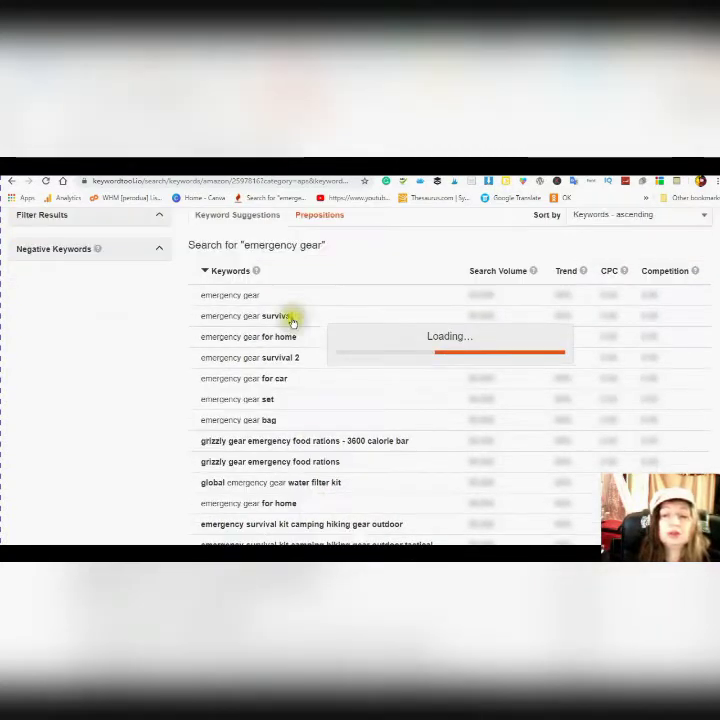
scroll(230, 321, up, 1)
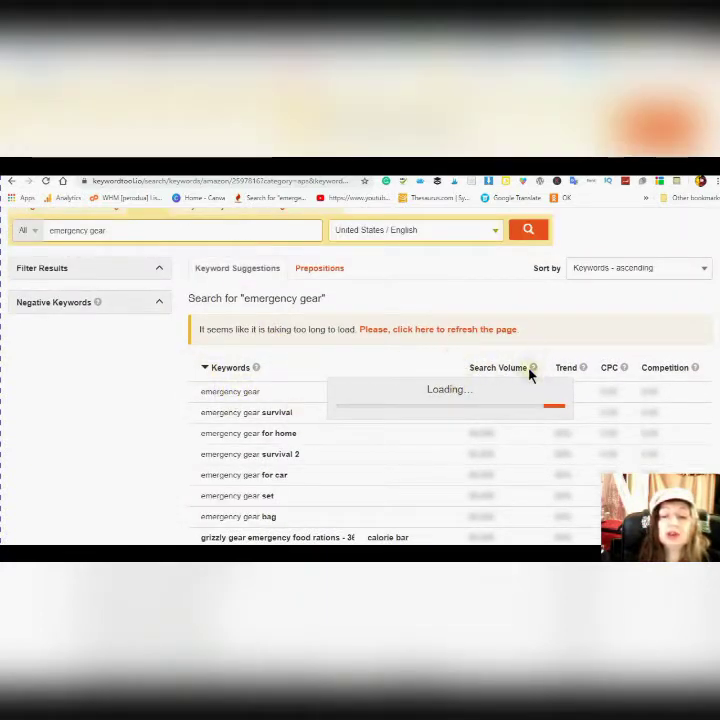
scroll(323, 390, up, 1)
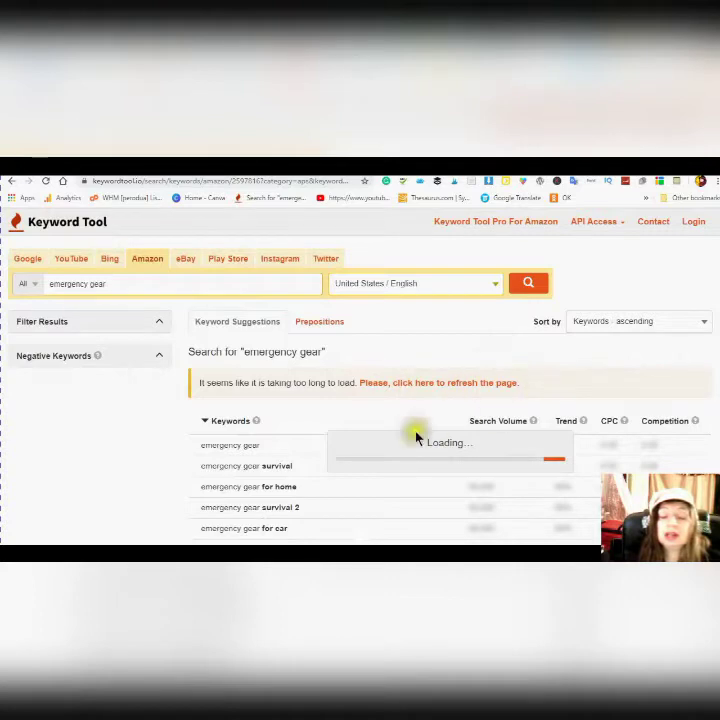
scroll(466, 333, down, 3)
scroll(452, 363, up, 3)
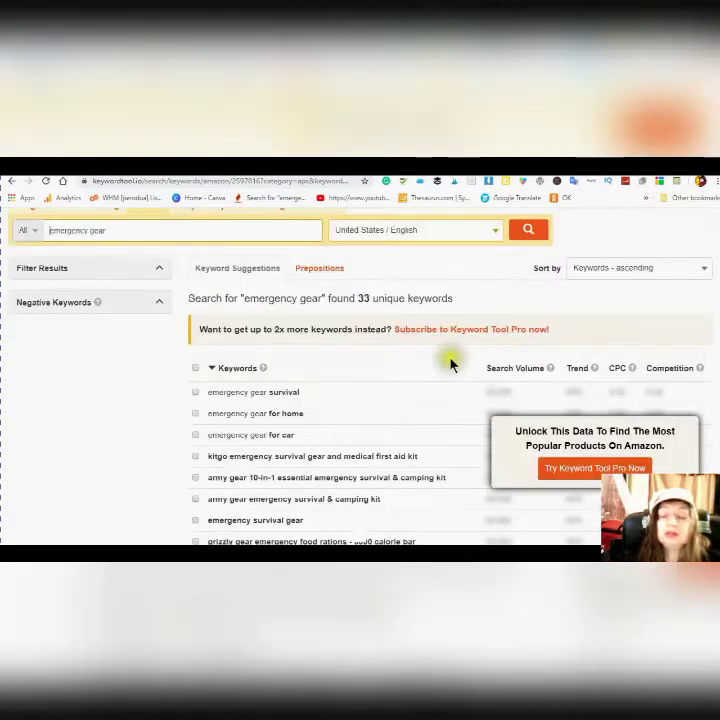
Step: Select the suggestions "emergency gear for car", "kitgo emergency survival gear and medical first aid kit", "emergency survival gear" and "emergency blanket survival gear"
scroll(456, 354, down, 3)
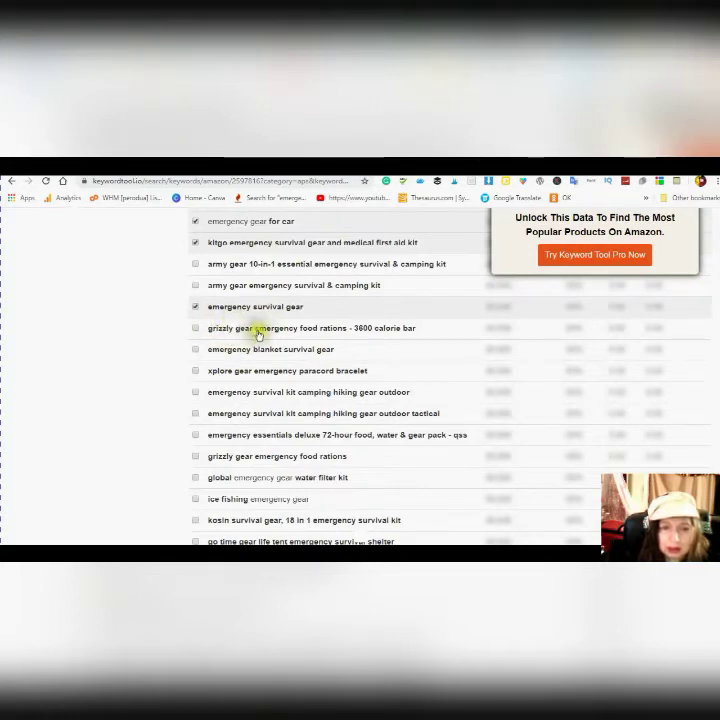
scroll(279, 321, down, 1)
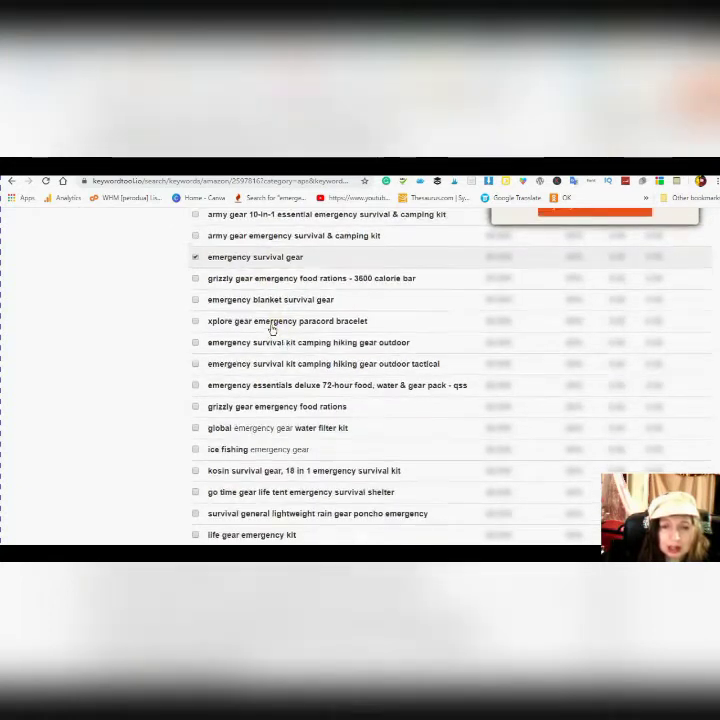
scroll(276, 322, up, 1)
scroll(272, 331, down, 1)
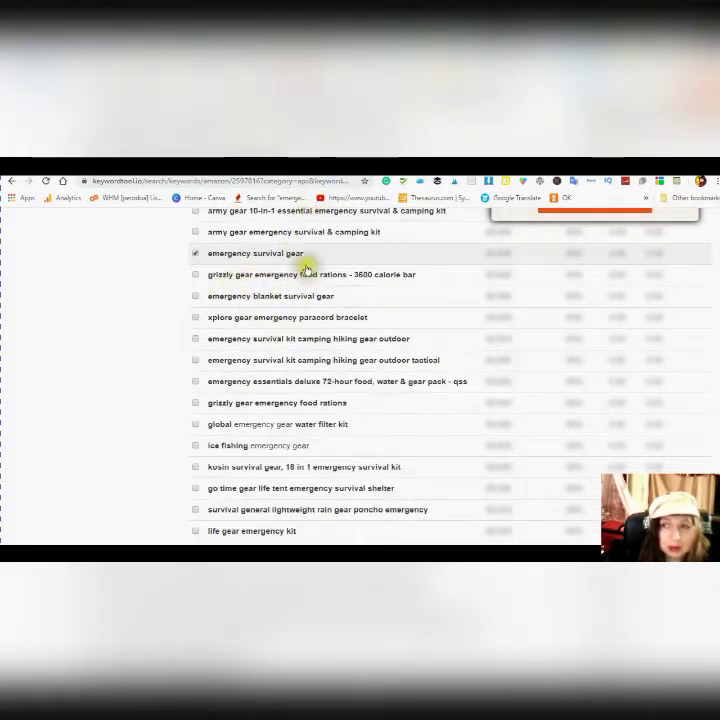
scroll(305, 268, down, 1)
scroll(291, 293, up, 2)
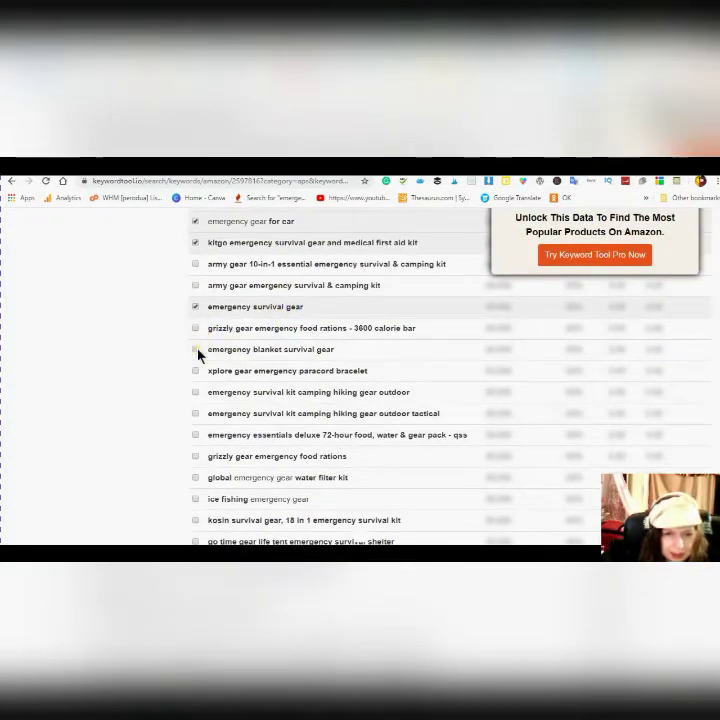
click(195, 350)
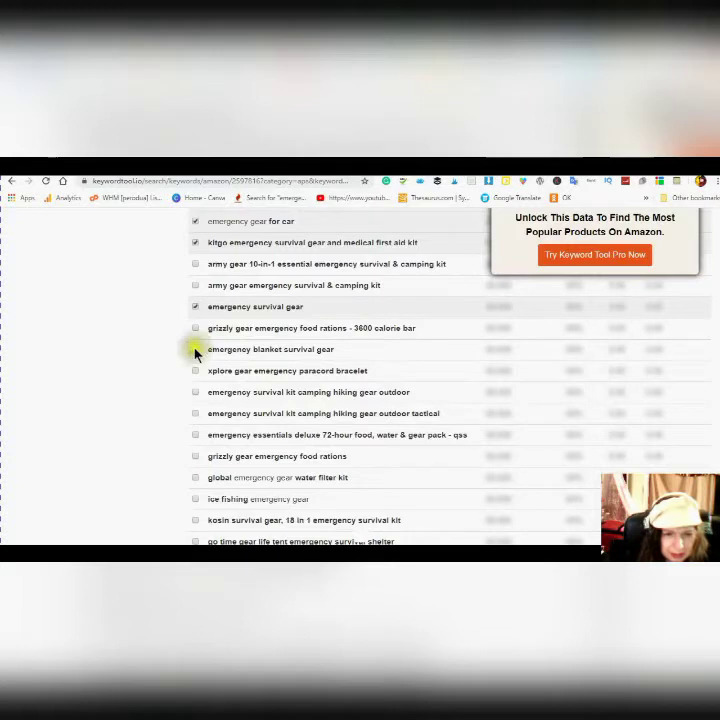
Step: Export the selected keywords, including "emergency blanket survival gear", to CSV and check the exported list in Google Sheets
click(195, 350)
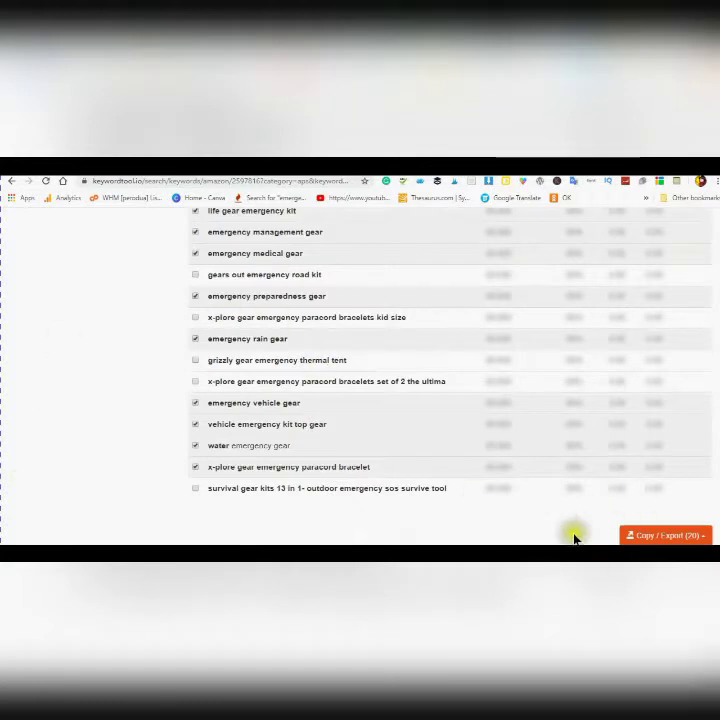
click(705, 539)
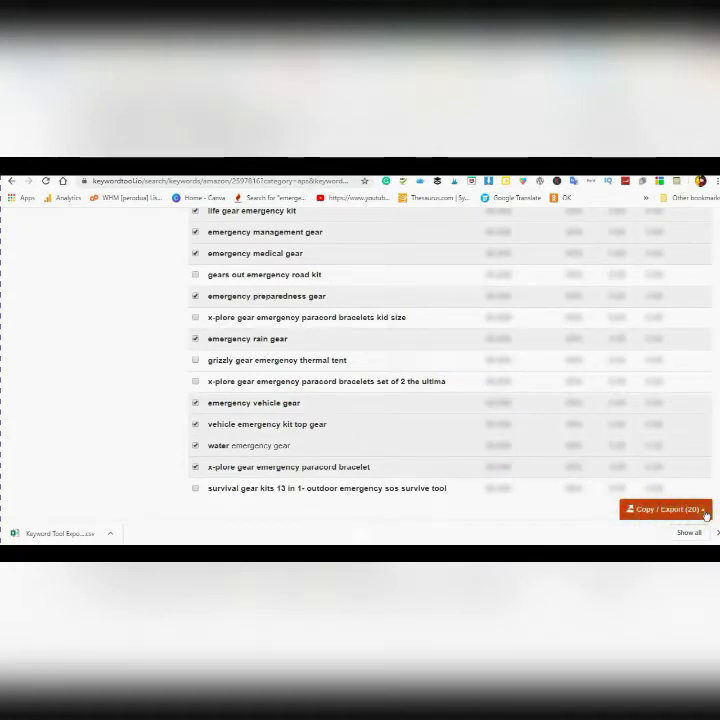
click(700, 514)
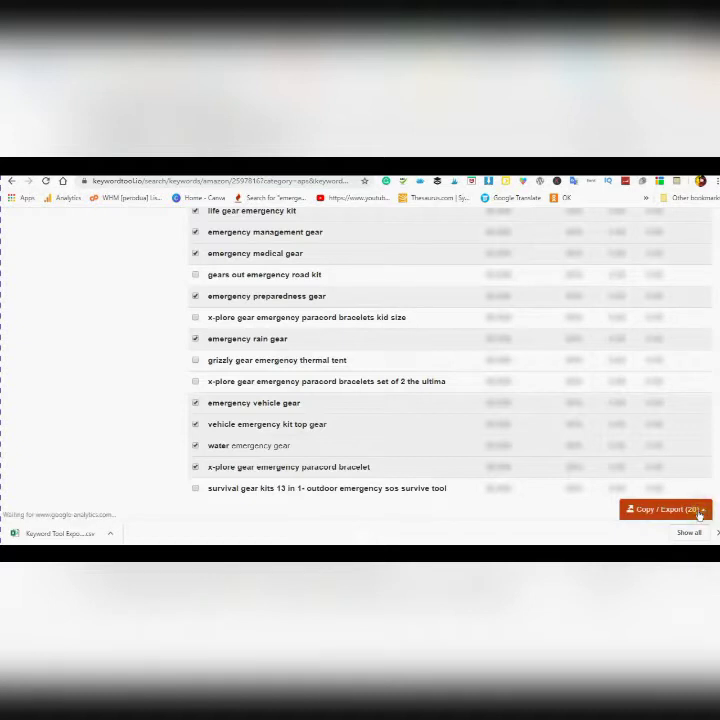
click(705, 512)
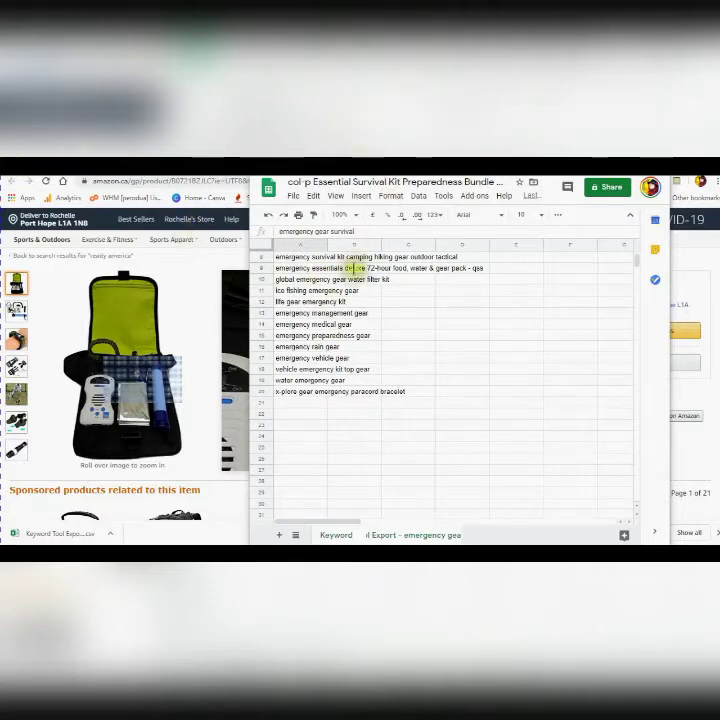
scroll(354, 265, down, 2)
scroll(307, 323, up, 1)
scroll(307, 323, up, 5)
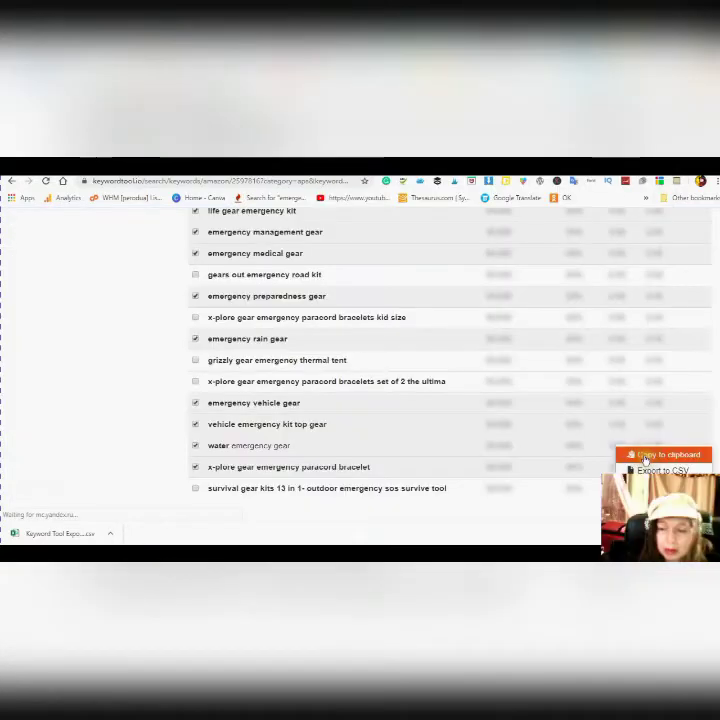
Step: Copy the selected Keyword Tool suggestions to the clipboard and paste them into a new note in Chrome Notepad
click(645, 458)
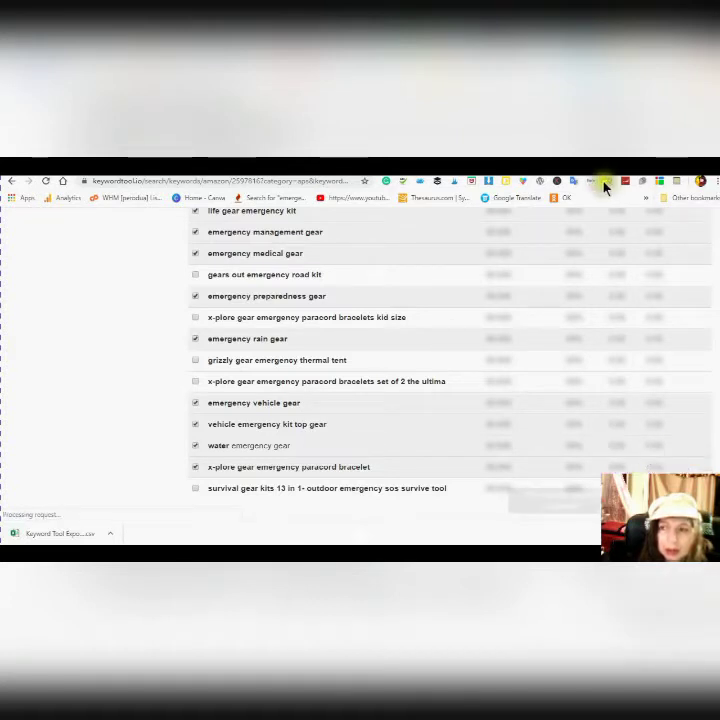
click(678, 183)
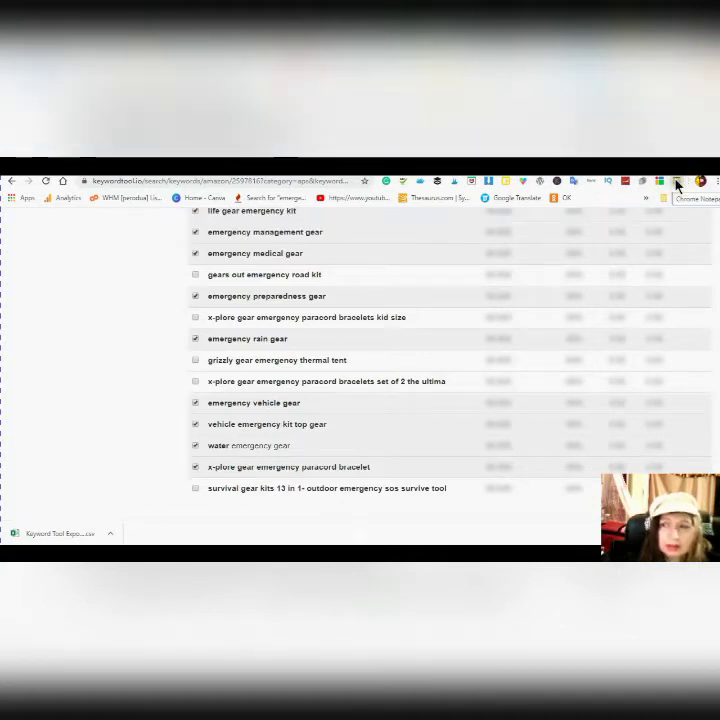
click(676, 184)
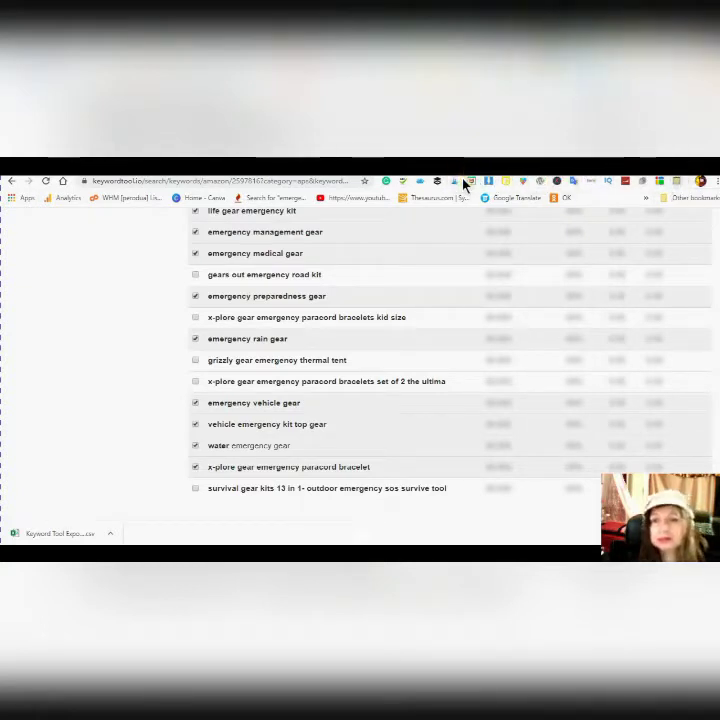
click(683, 182)
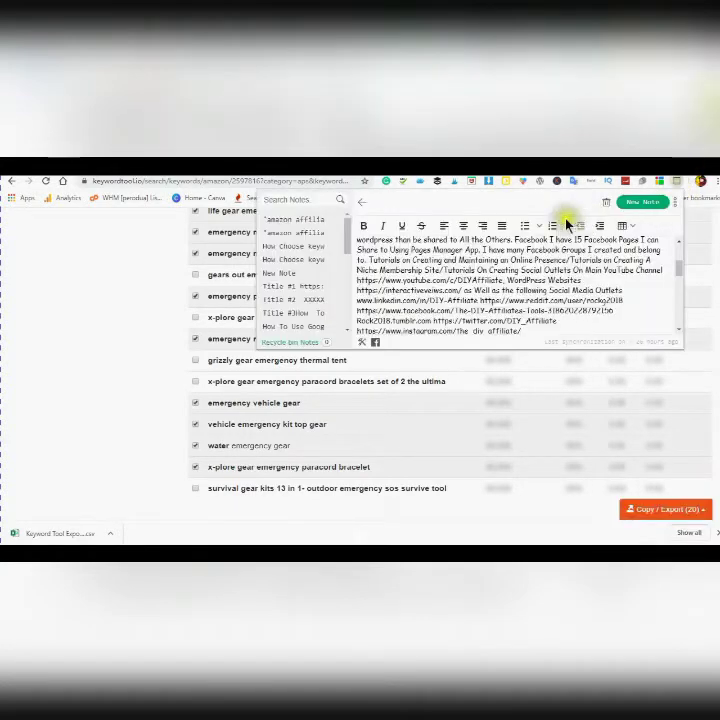
click(643, 204)
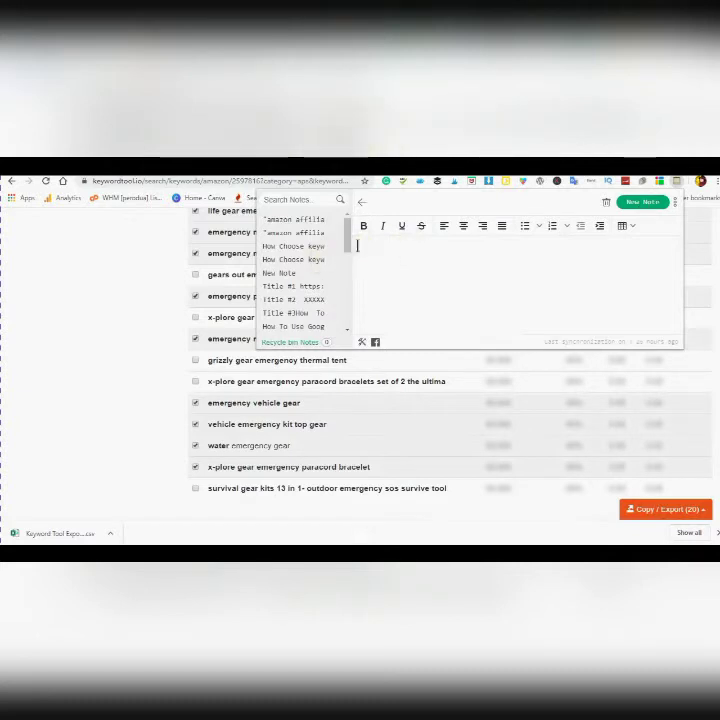
right_click(357, 245)
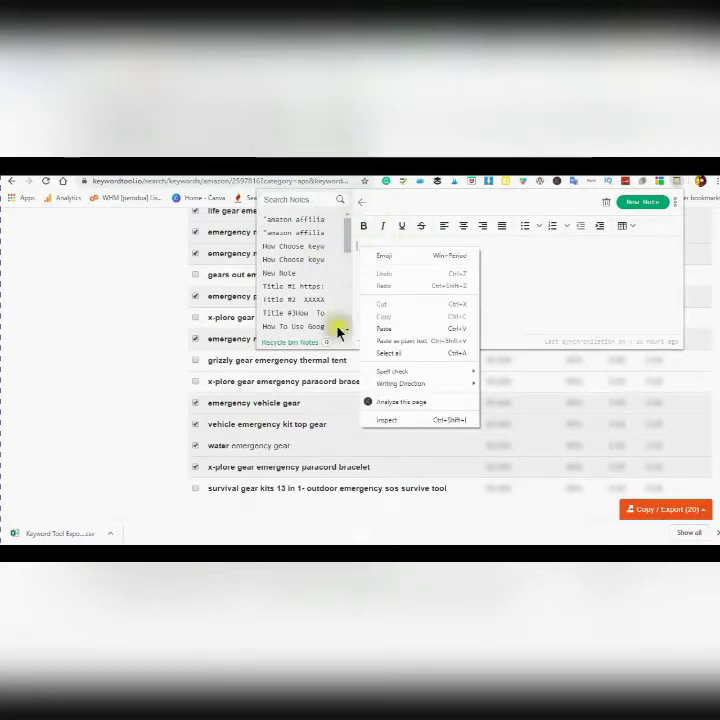
click(386, 327)
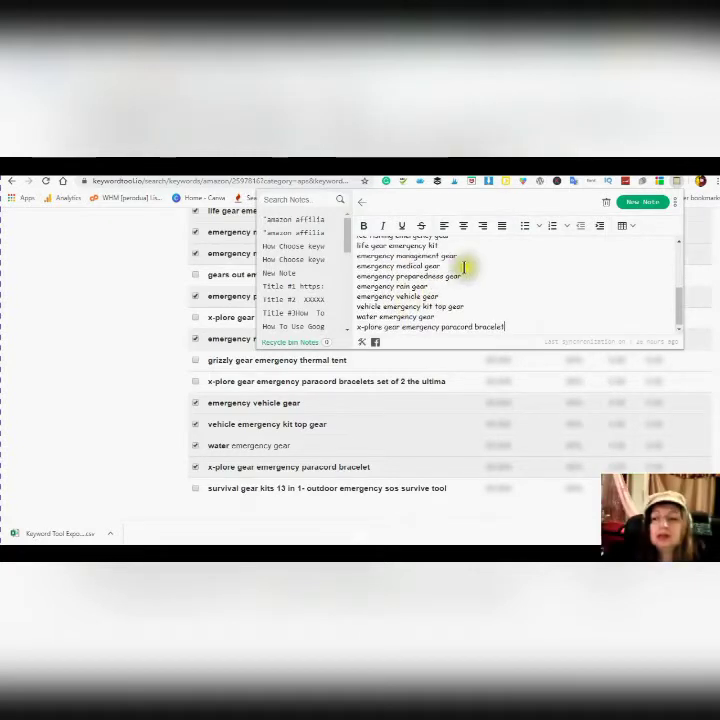
Step: Add a comma at the end of the keyword lines in the note, starting with "emergency gear survival"
scroll(456, 266, up, 5)
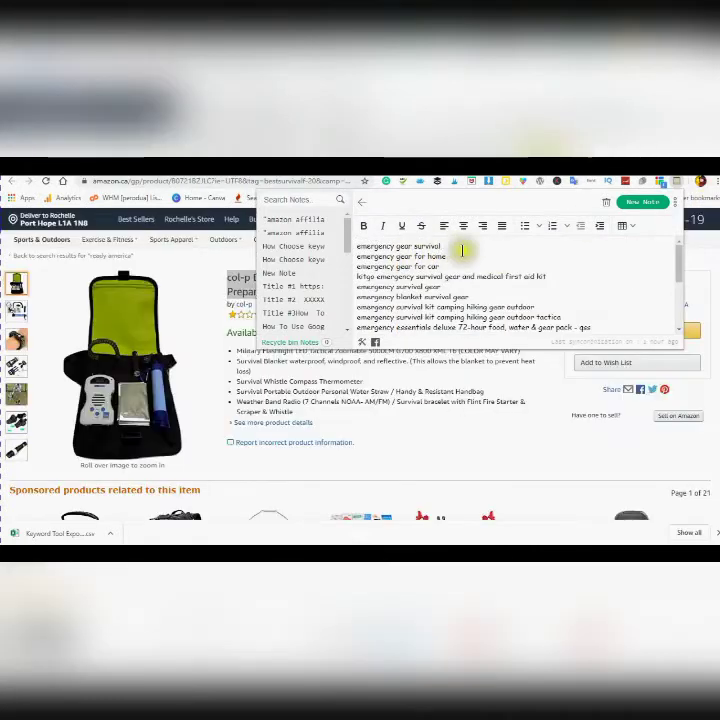
click(462, 250)
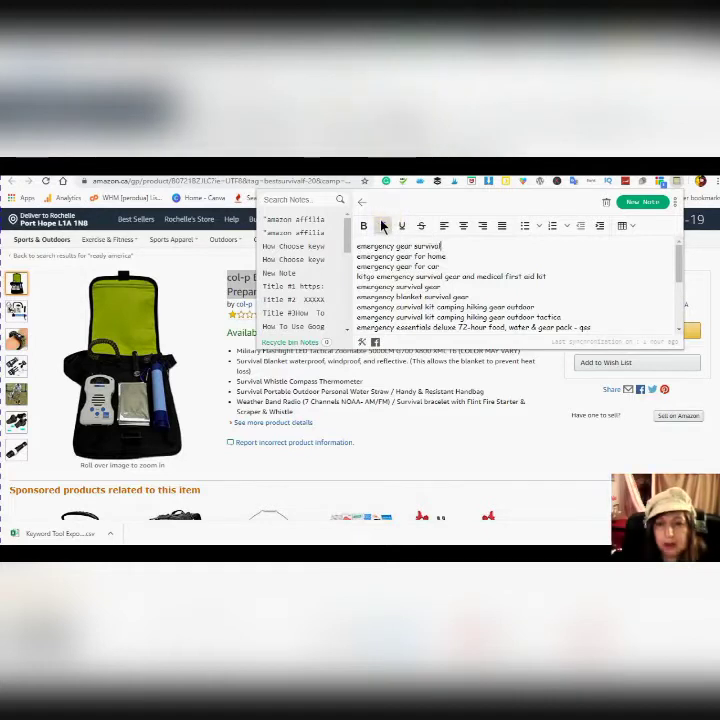
click(449, 256)
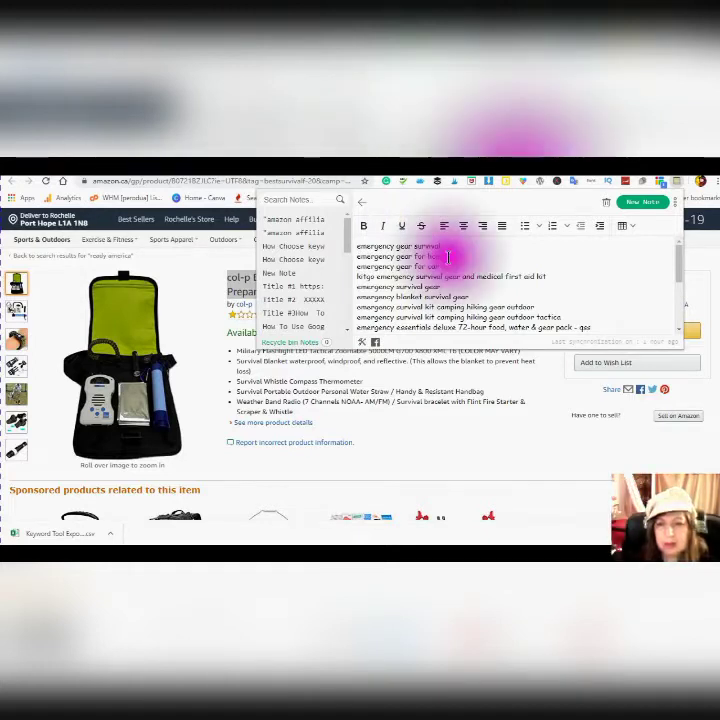
text(,)
click(451, 261)
text(,)
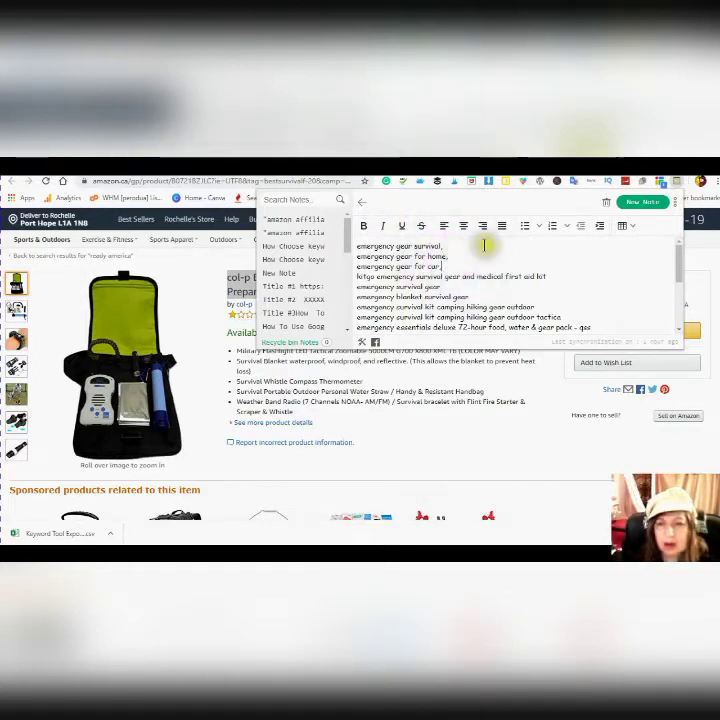
click(547, 276)
text(,)
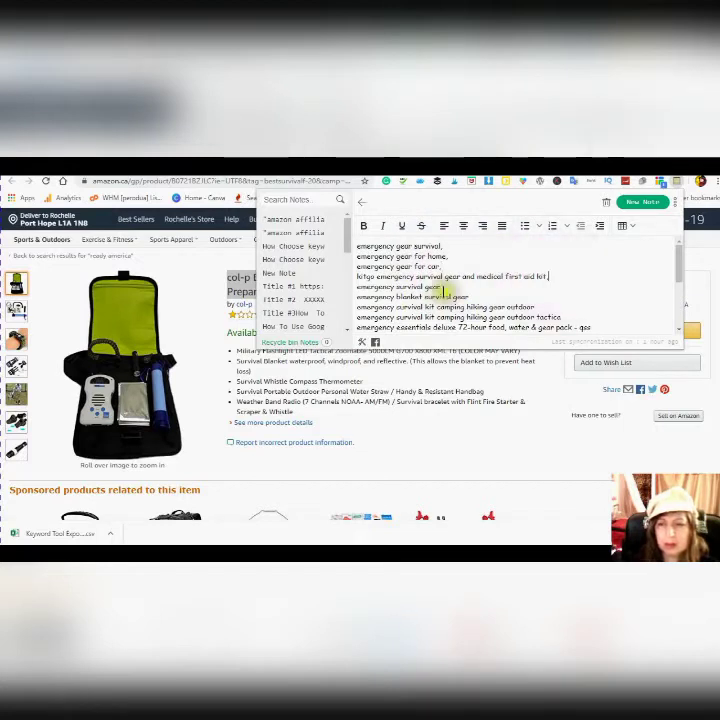
click(442, 287)
text(,)
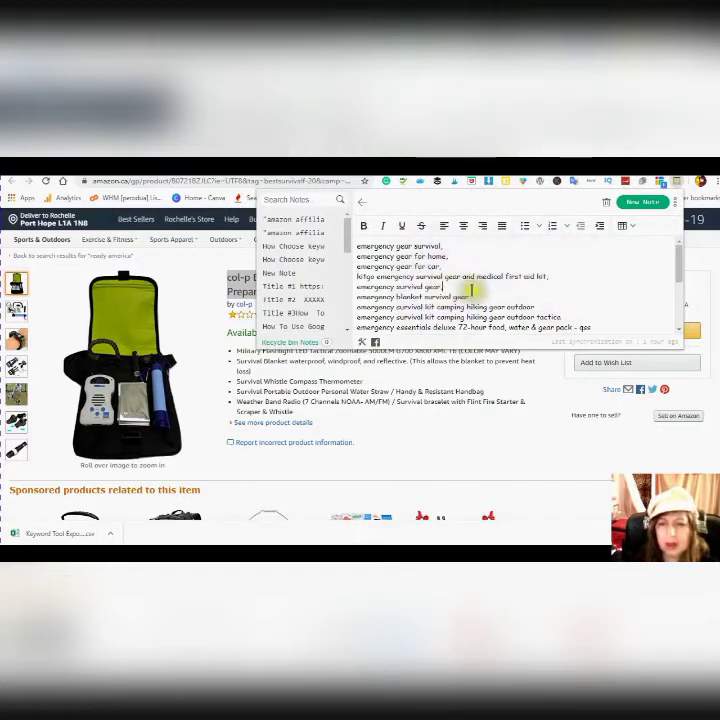
click(480, 297)
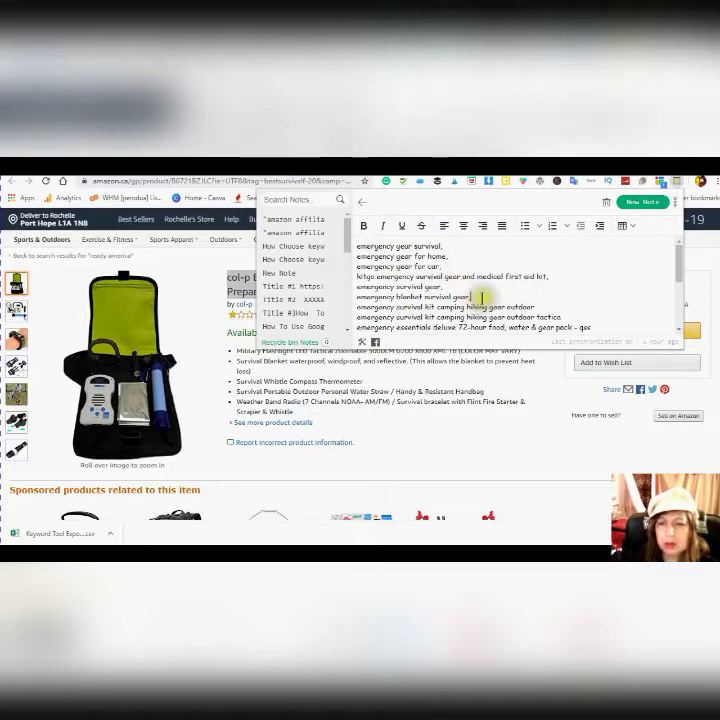
click(535, 307)
text(,)
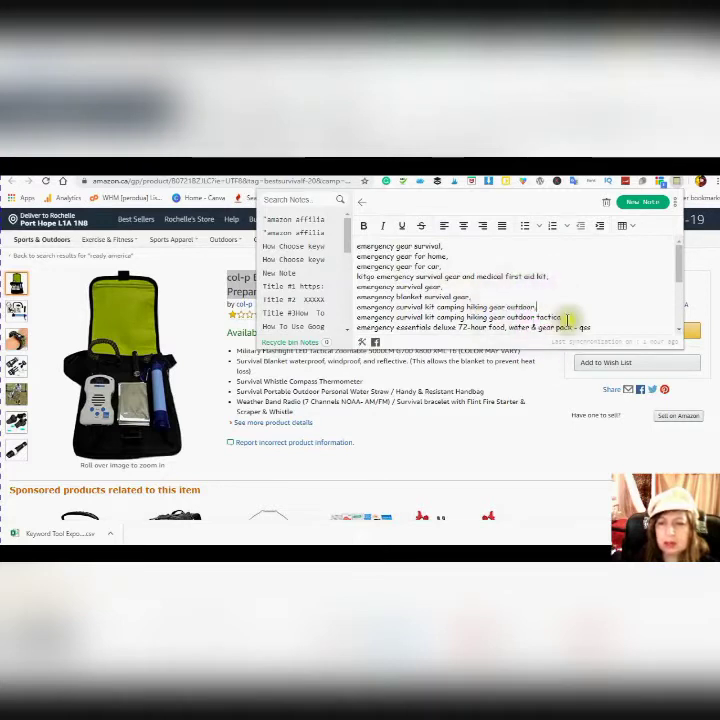
click(562, 314)
text(,)
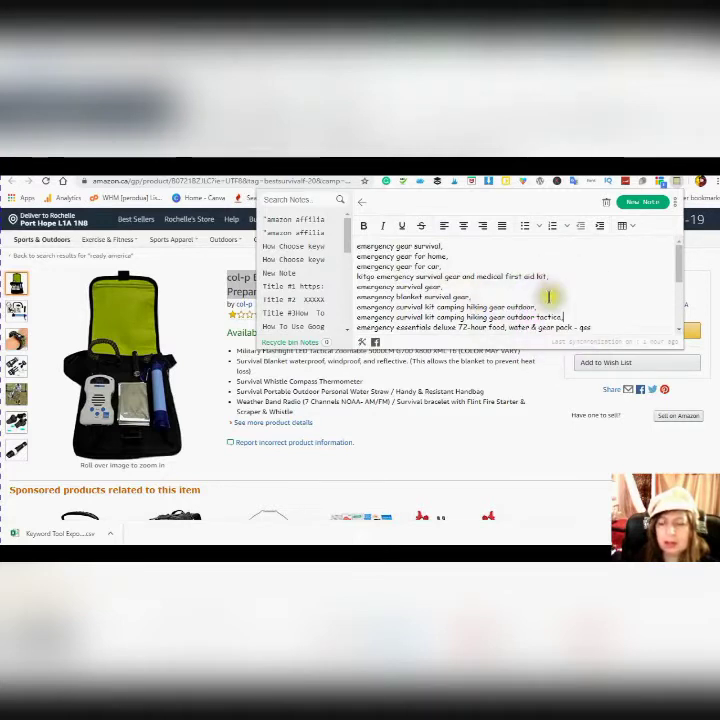
scroll(547, 292, down, 3)
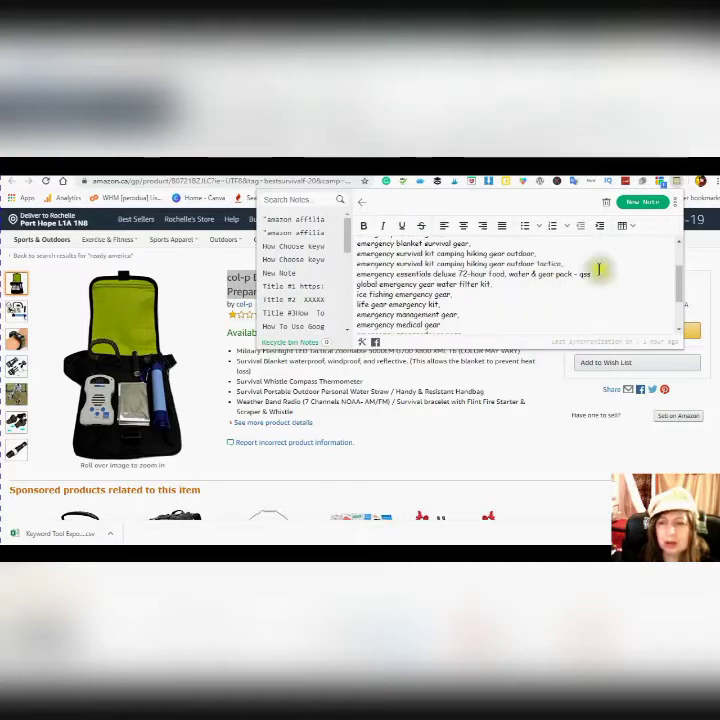
click(596, 268)
click(582, 274)
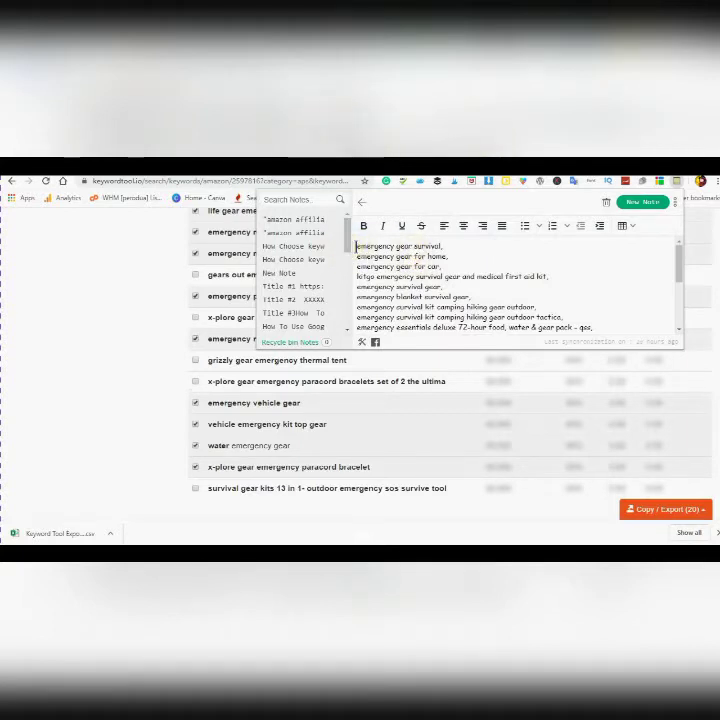
Step: Copy the whole comma-separated keyword list from the note and switch to the Emergency & Survival Kit site in WordPress
drag(357, 246, 521, 334)
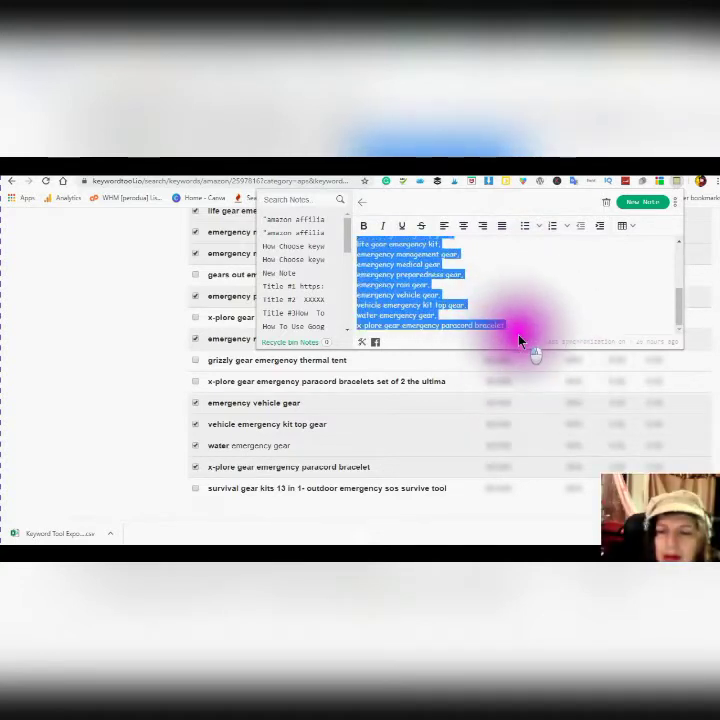
right_click(378, 280)
click(401, 346)
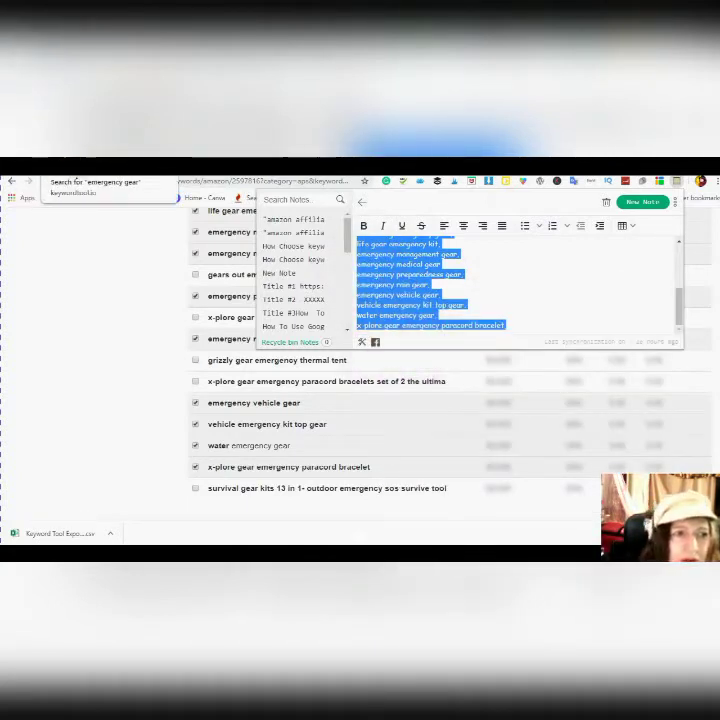
click(65, 163)
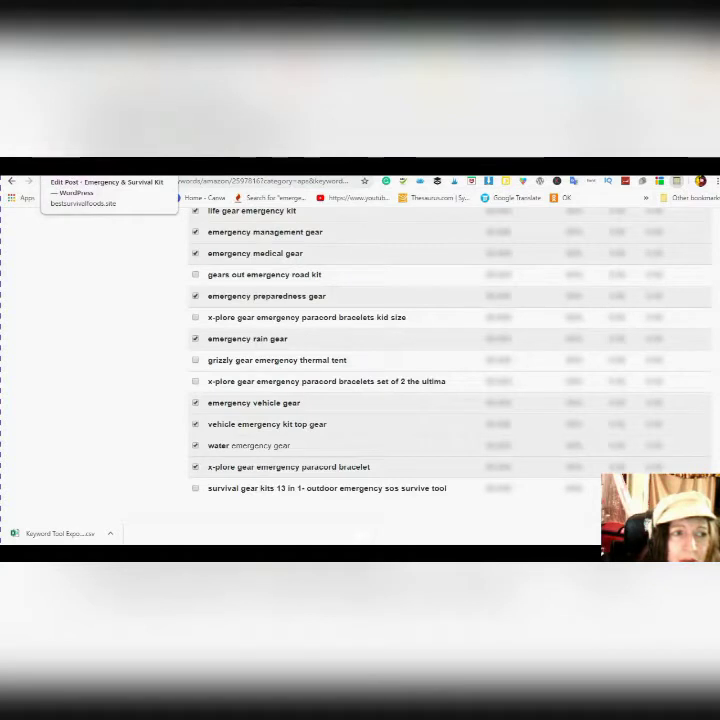
click(90, 167)
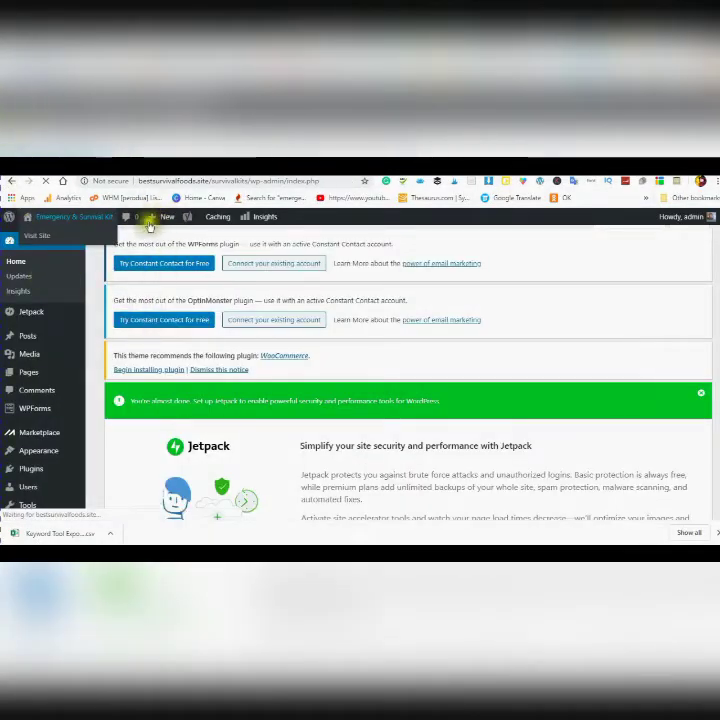
Step: Start a new WordPress post and paste the copied keyword list as its tags
mouse_move(152, 220)
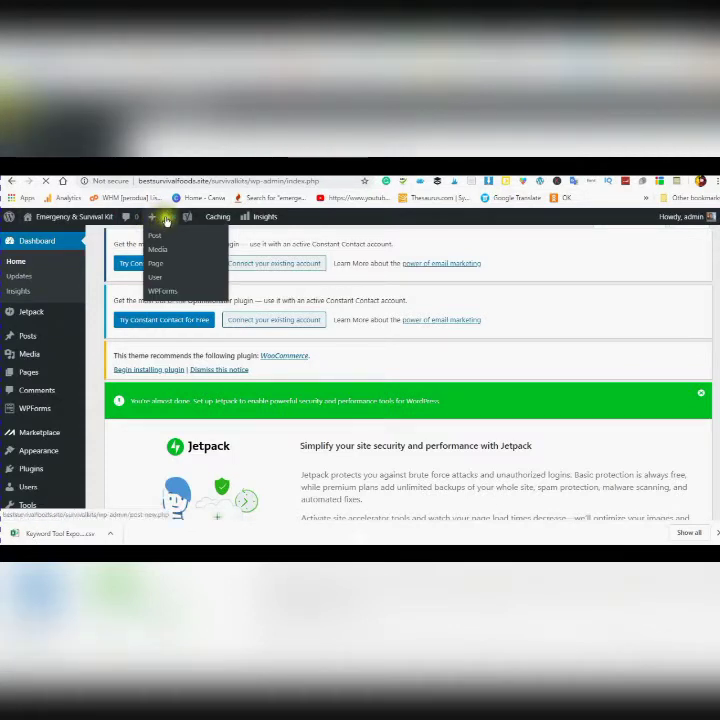
click(155, 237)
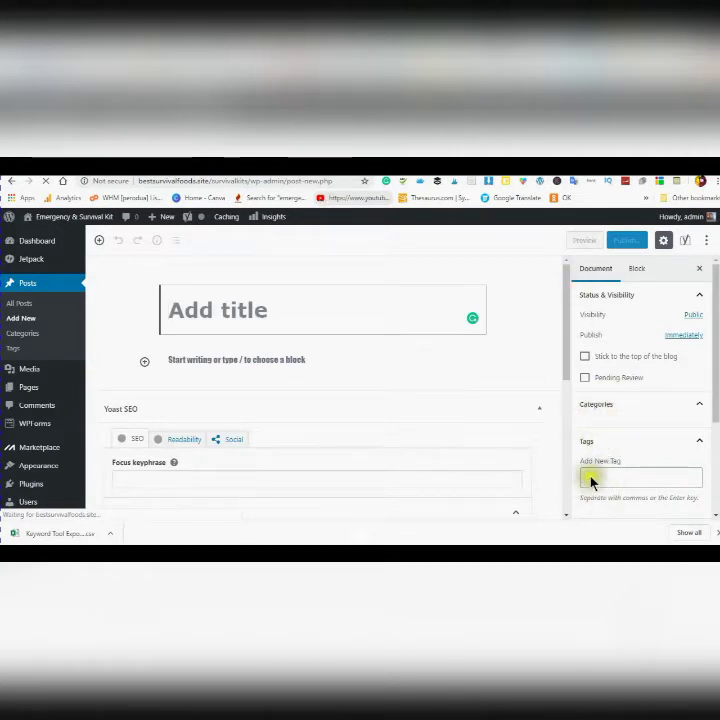
click(606, 404)
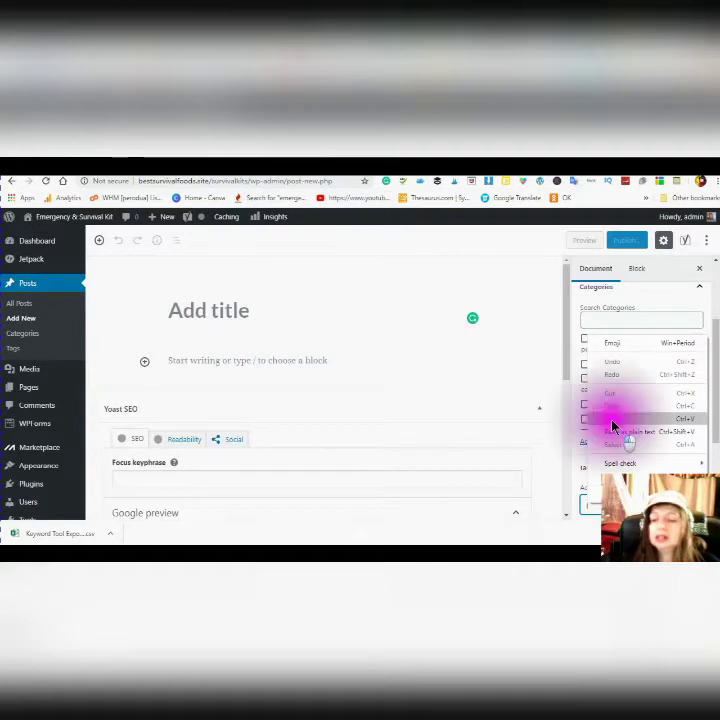
key(ctrl+v)
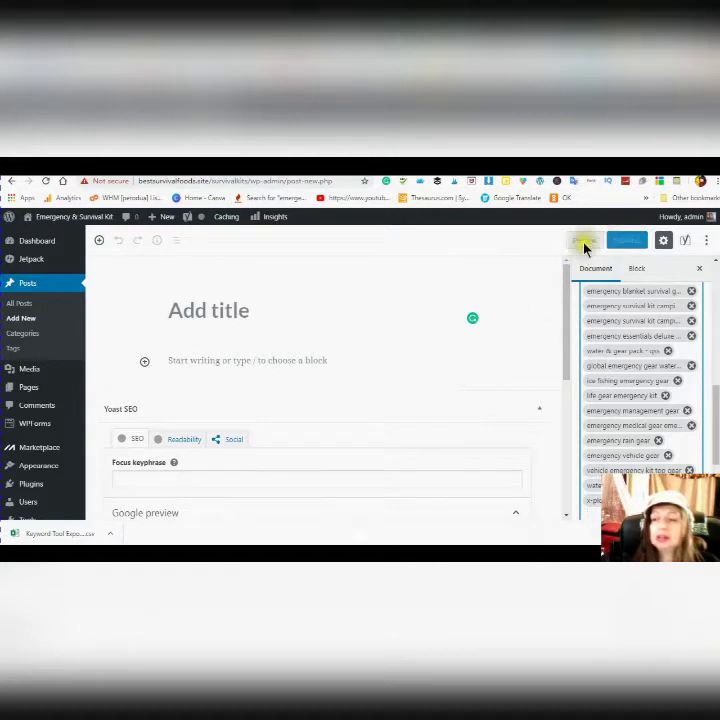
Step: Set the new post's visibility to Private and confirm publishing it privately
click(716, 264)
click(716, 264)
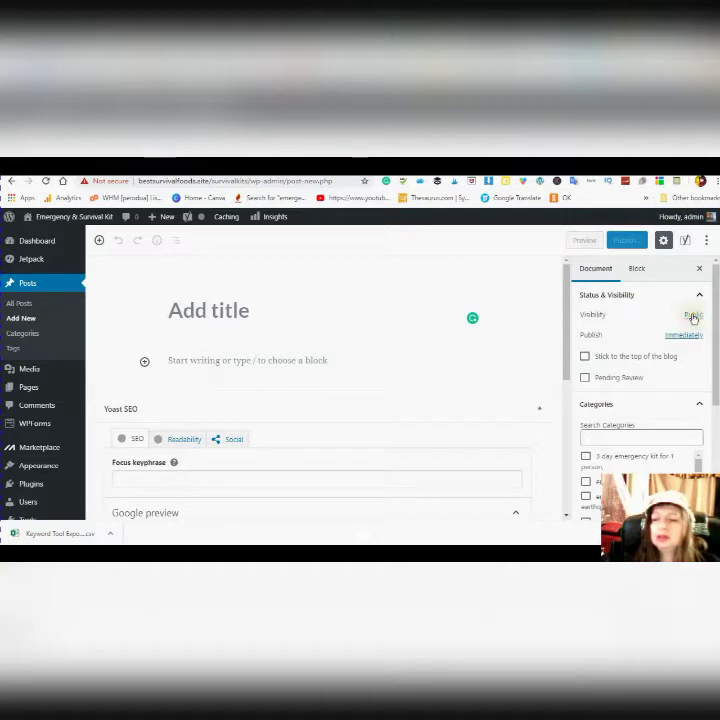
click(693, 316)
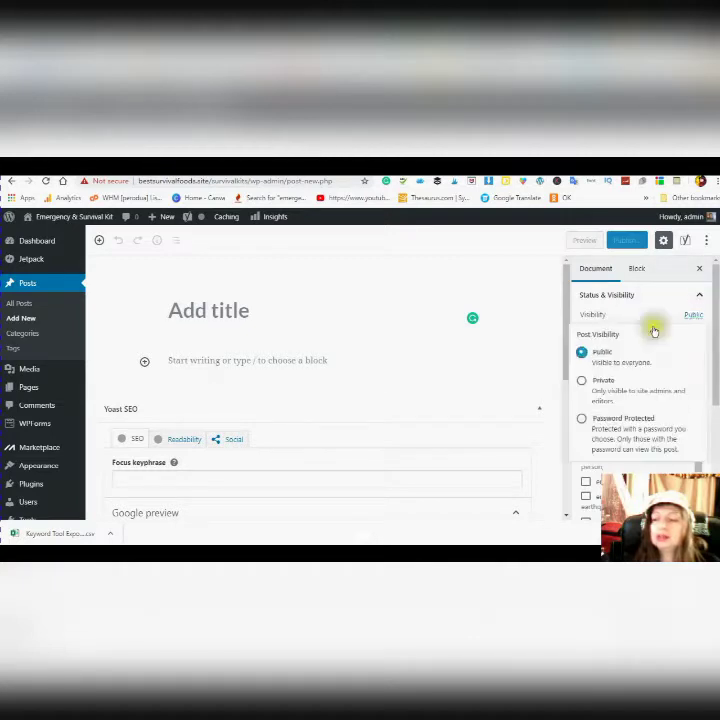
click(582, 384)
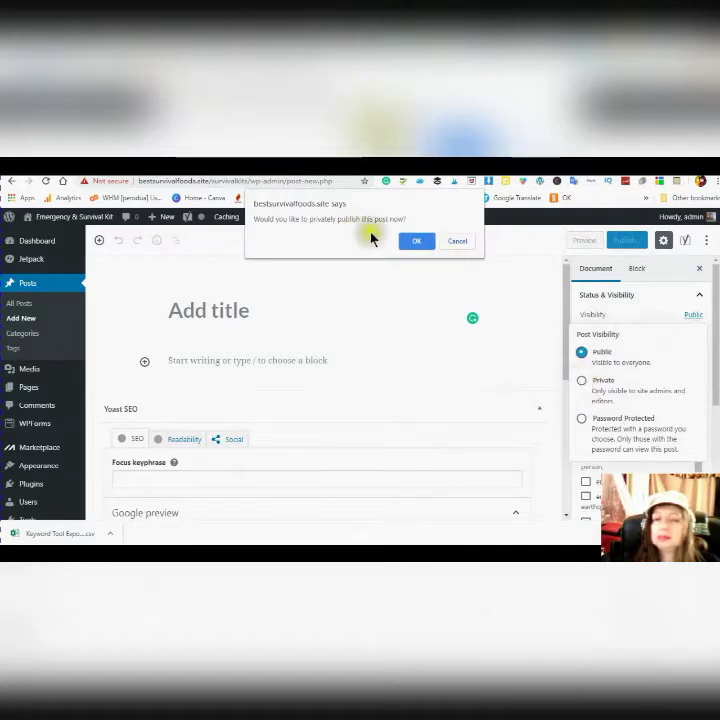
click(418, 243)
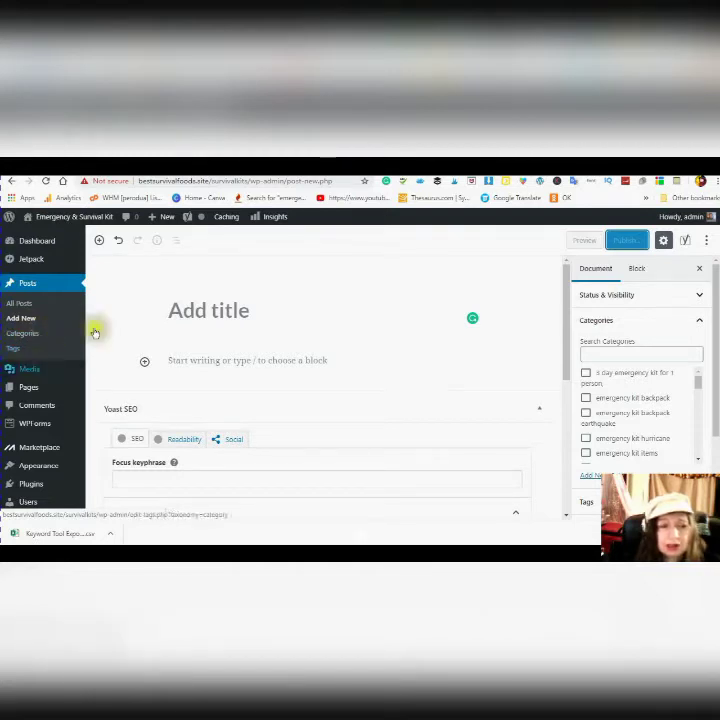
Step: Leave the post editor and open the site's post tags page at the form for adding a new tag
click(13, 351)
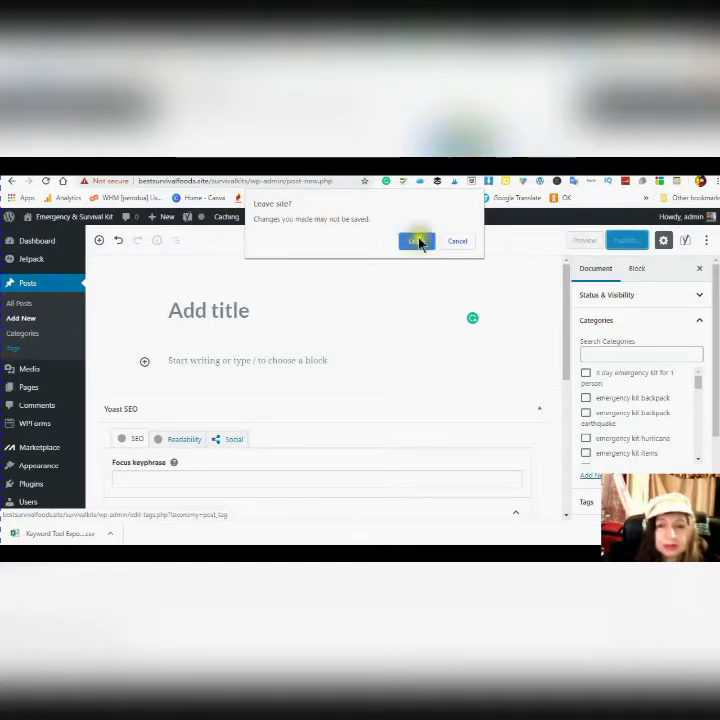
click(456, 243)
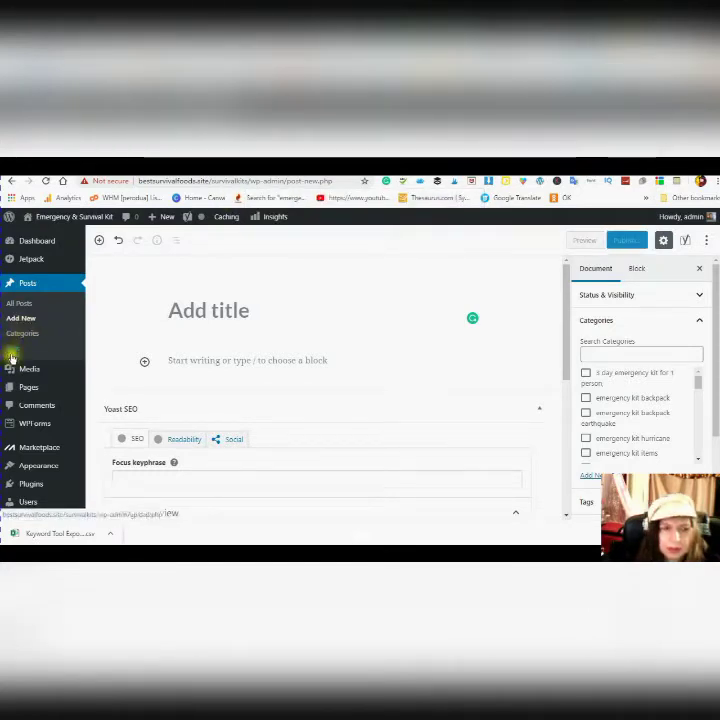
click(12, 352)
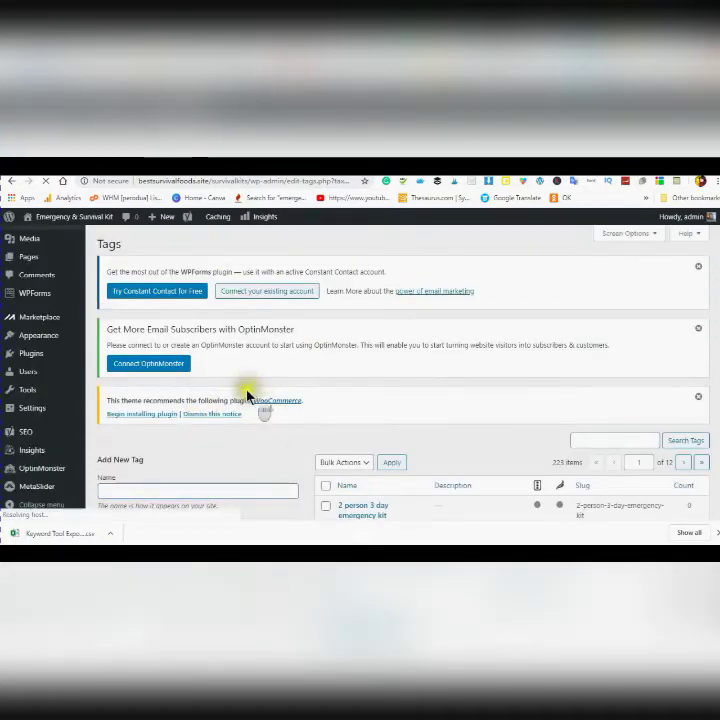
scroll(247, 396, down, 3)
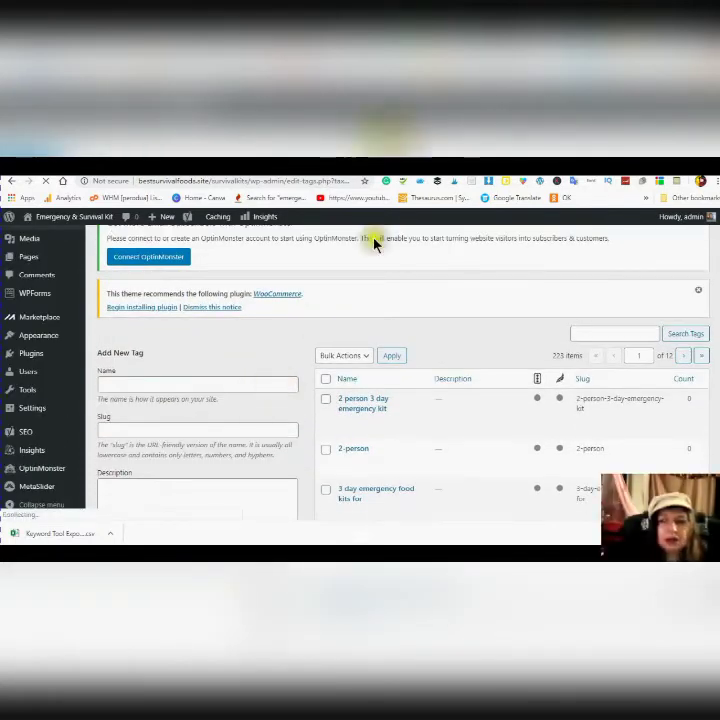
Step: Place a blank Notepad note beside the browser and paste the copied keyword list into it
click(677, 184)
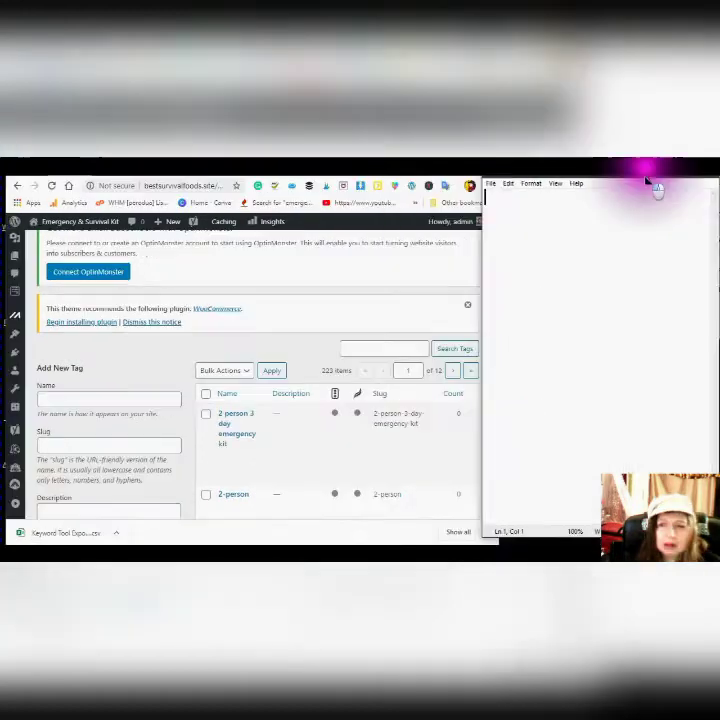
drag(646, 179, 665, 183)
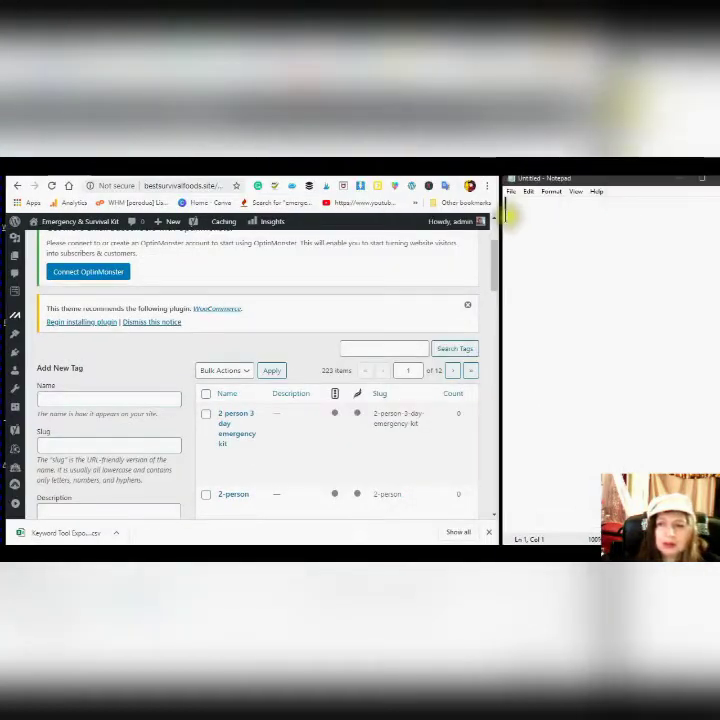
right_click(508, 212)
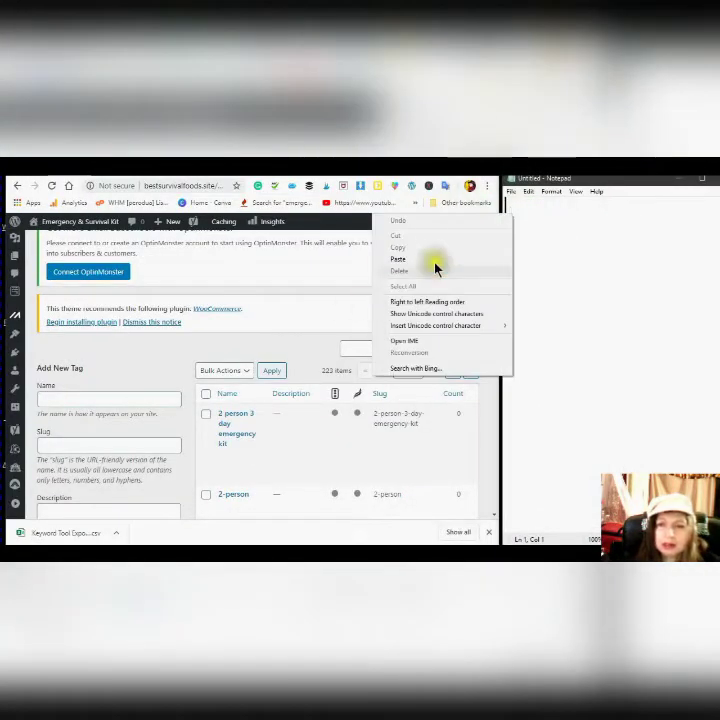
click(407, 260)
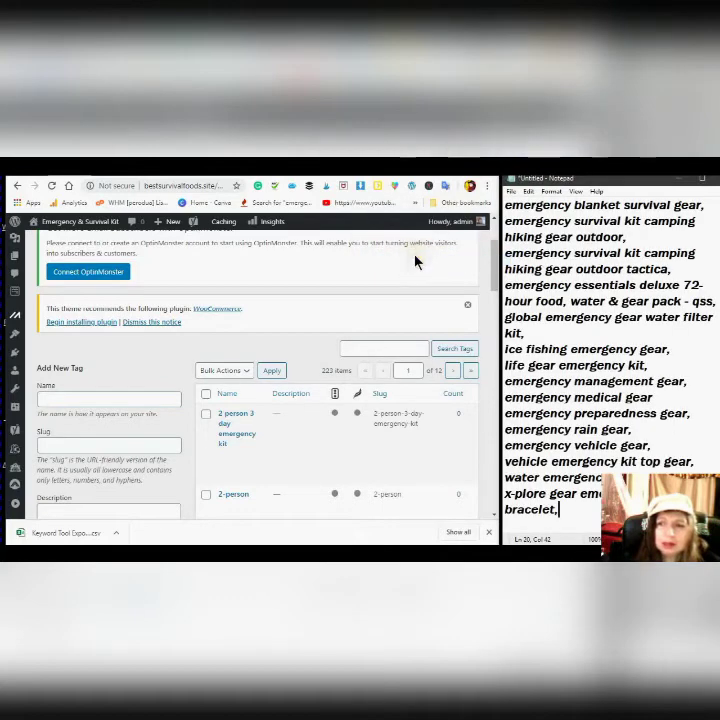
Step: Copy "emergency gear survival" from the note without its comma and paste it as the new tag's name
scroll(533, 330, up, 2)
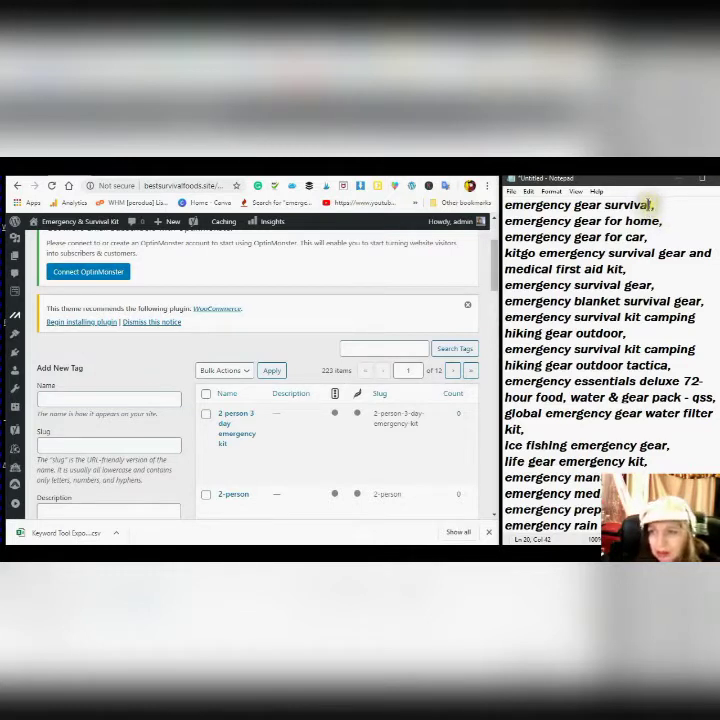
drag(652, 204, 504, 204)
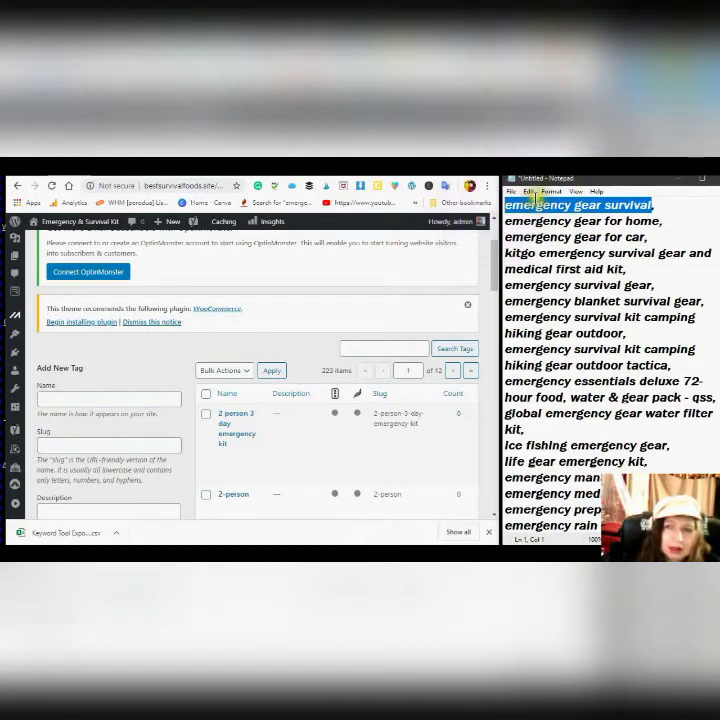
right_click(537, 202)
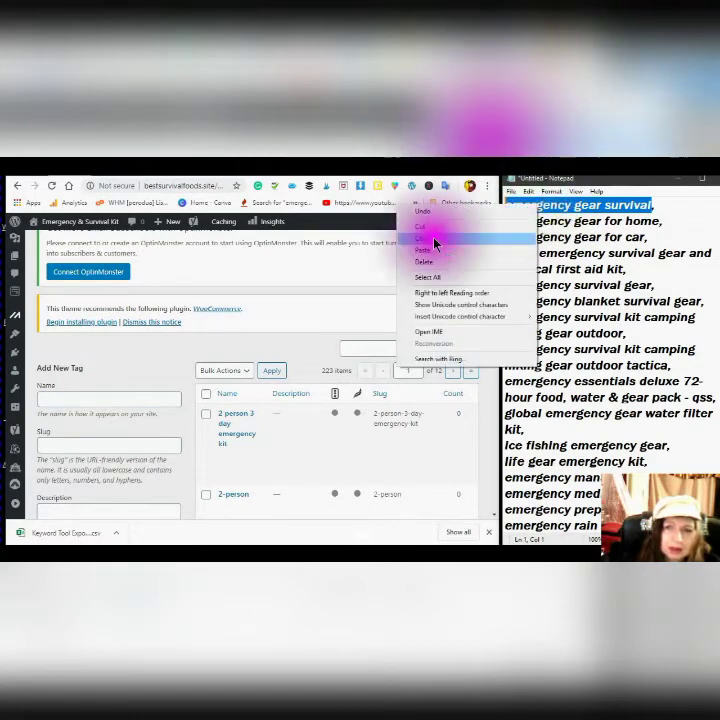
click(435, 242)
click(41, 397)
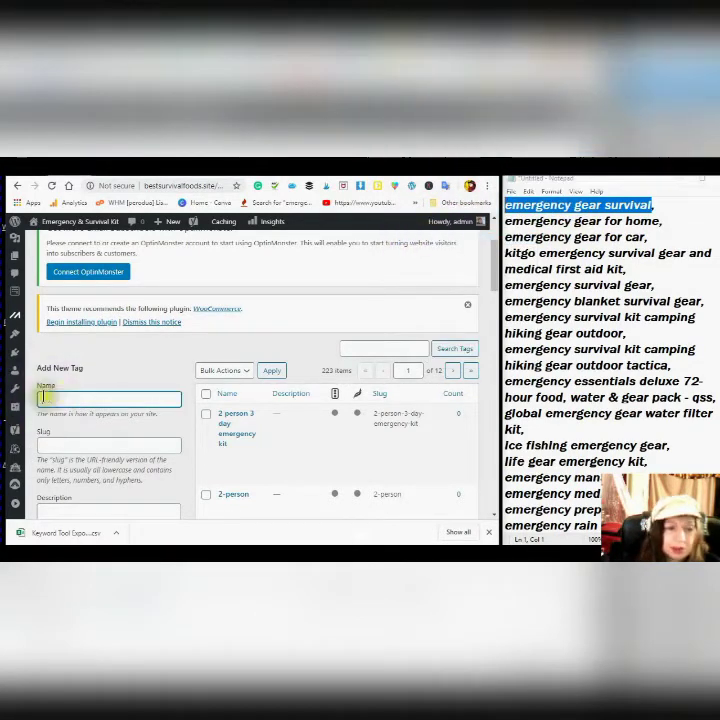
right_click(52, 400)
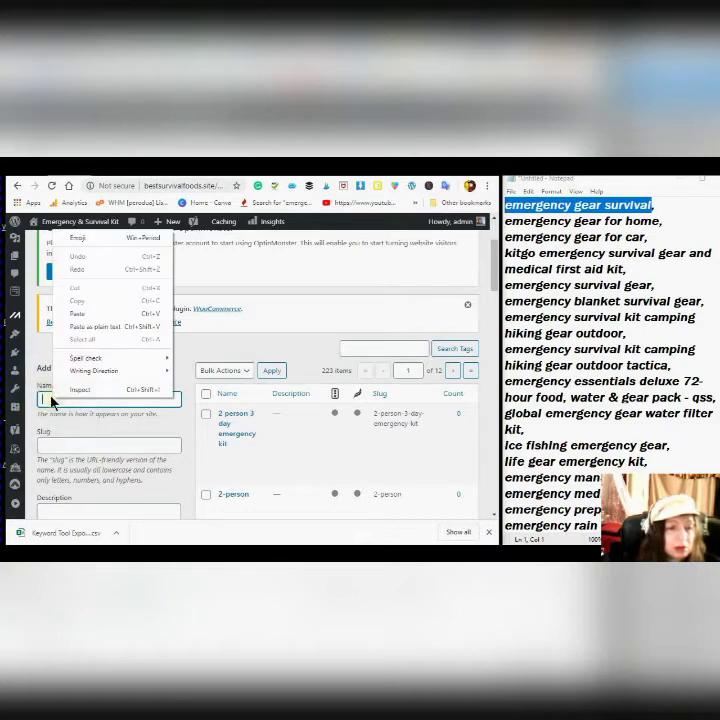
click(75, 314)
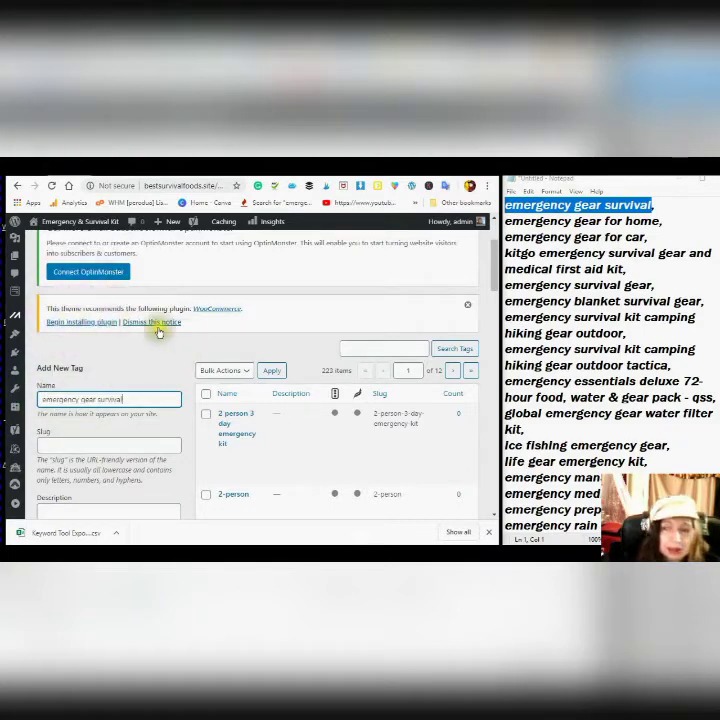
Step: Leave the new tag's slug empty and paste "emergency gear survival" as its description
scroll(127, 357, down, 3)
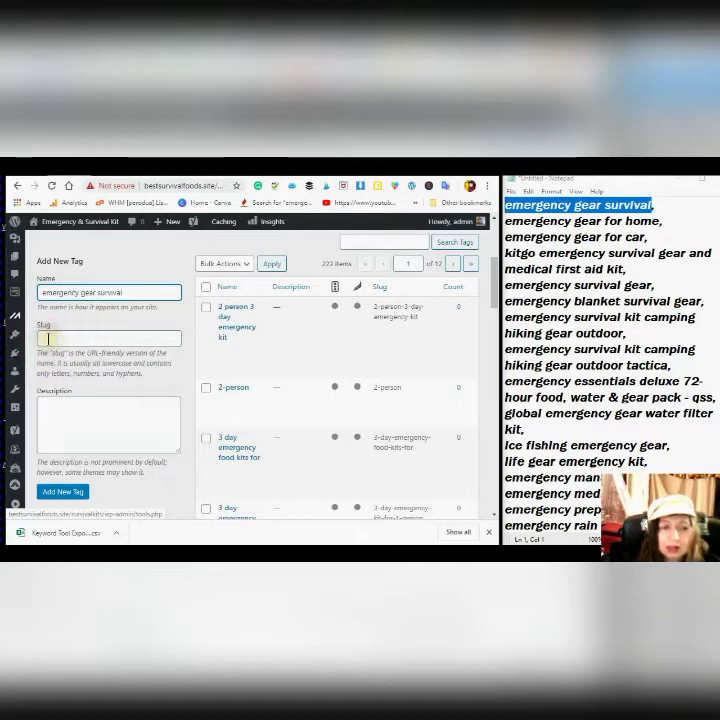
key(Tab)
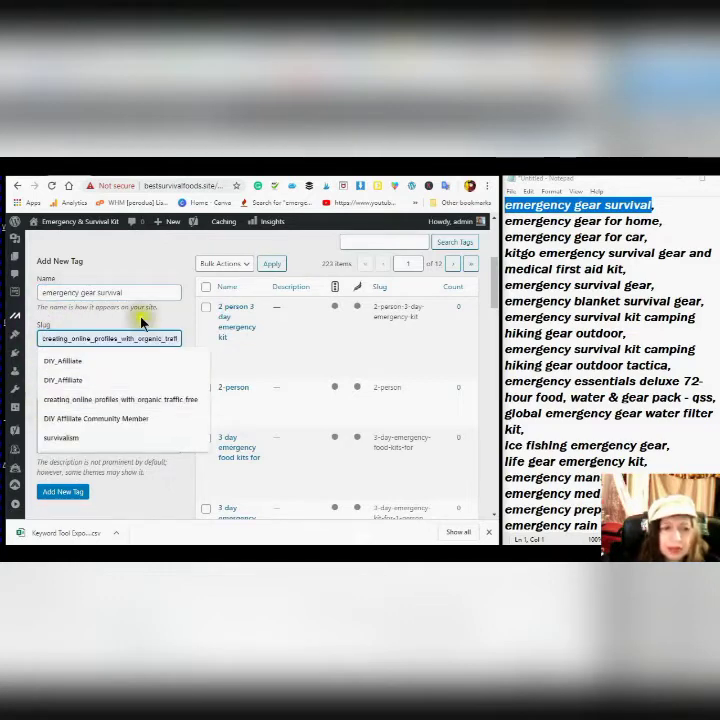
click(183, 314)
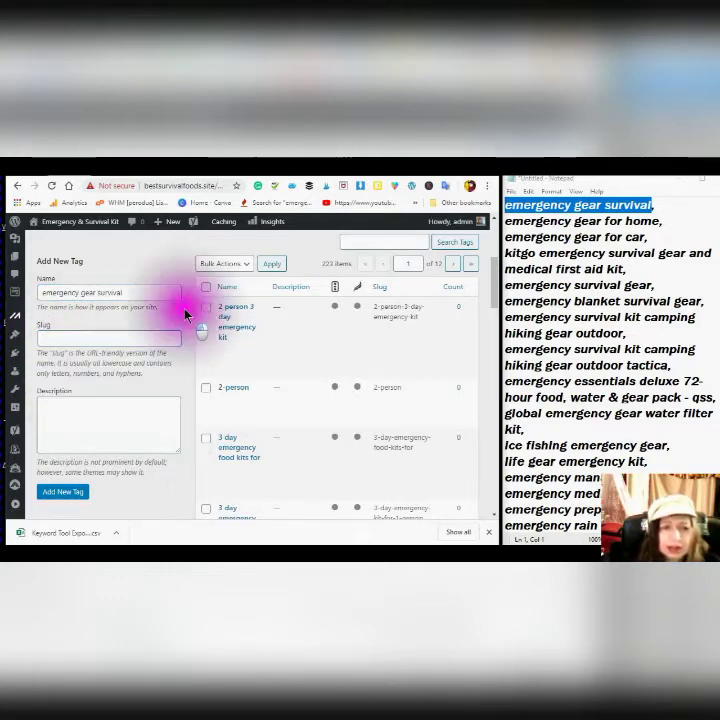
click(46, 407)
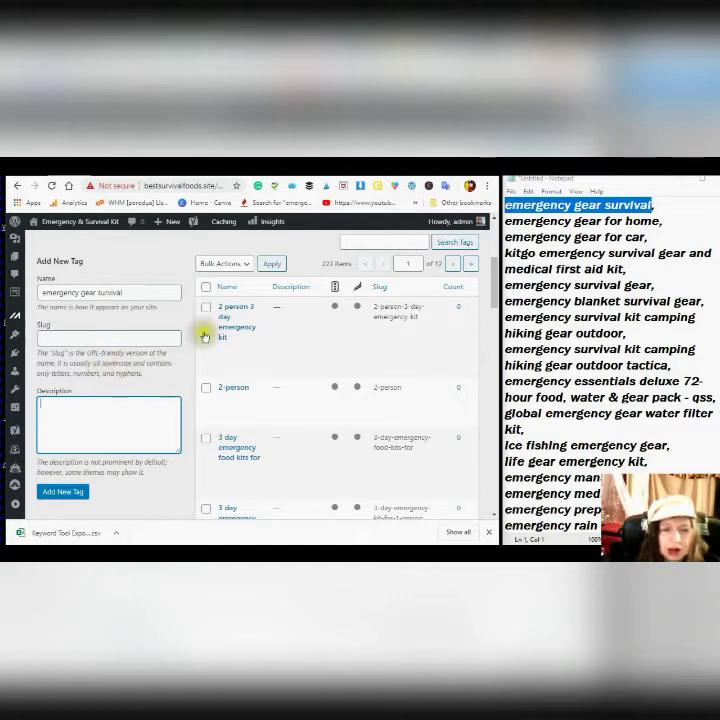
scroll(128, 370, down, 1)
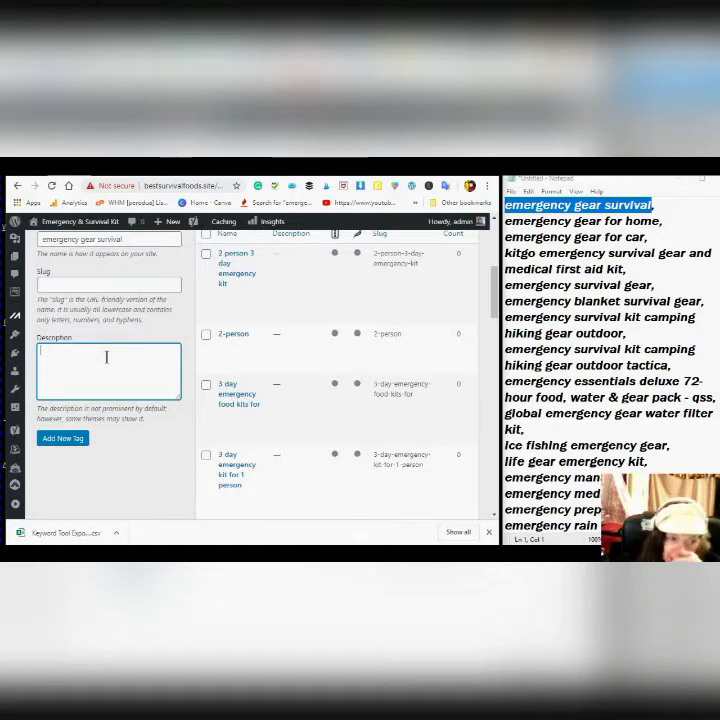
right_click(44, 352)
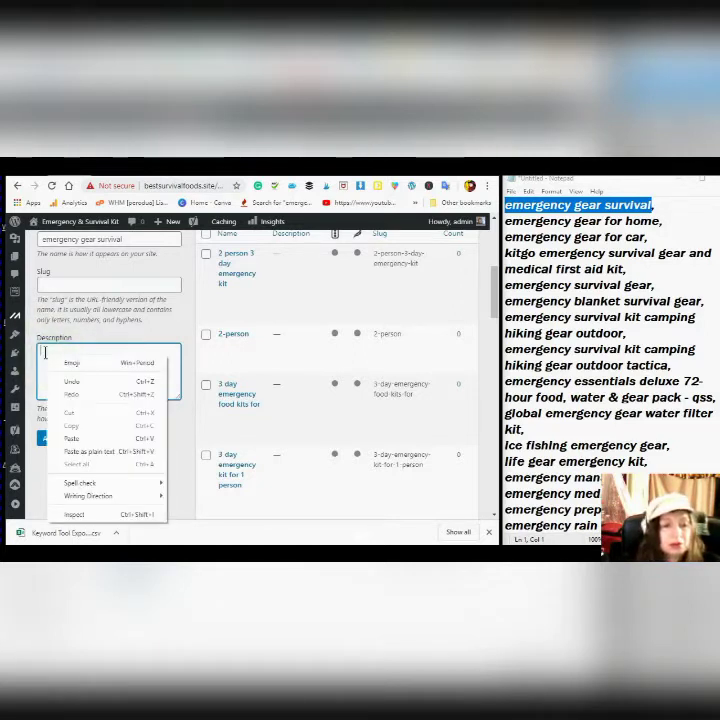
click(62, 438)
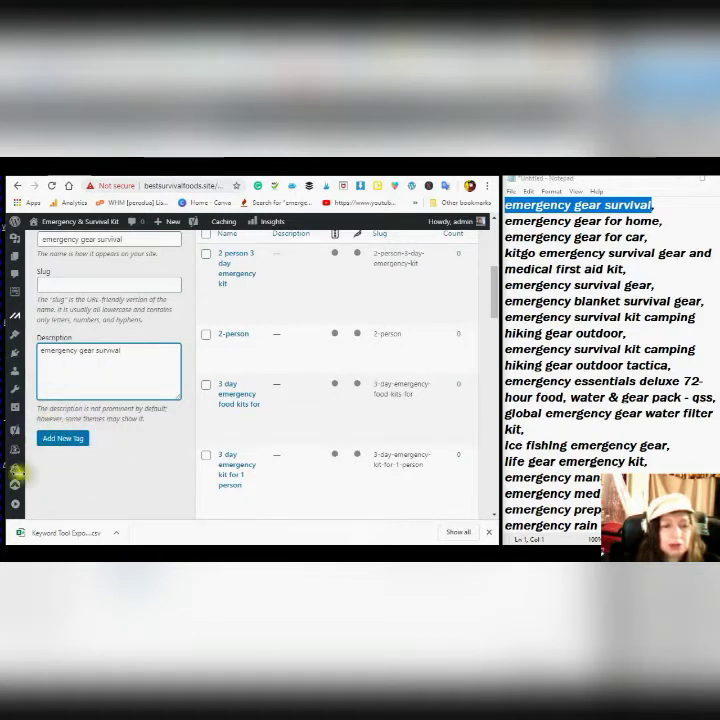
Step: Add the new tag under the name "emergency gears survival" and check its entry in the tag list
click(63, 440)
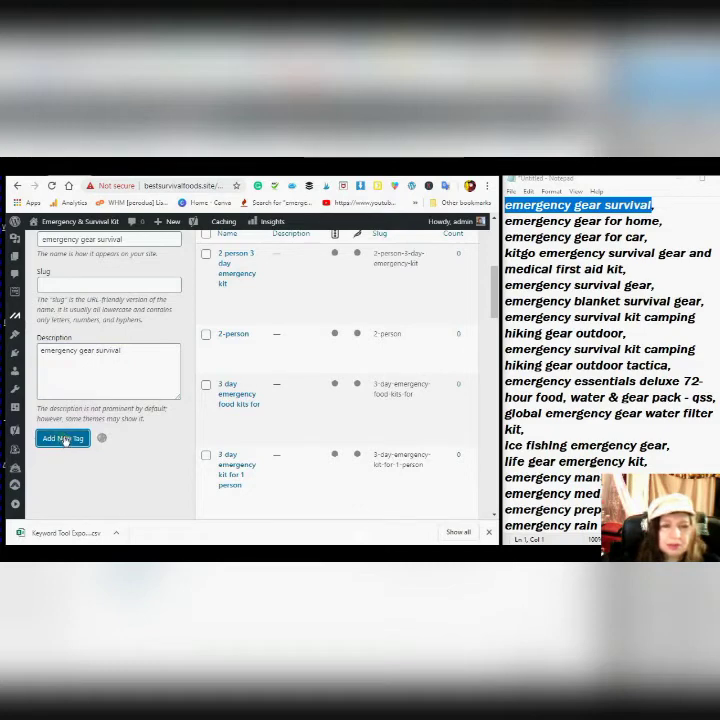
scroll(62, 470, up, 1)
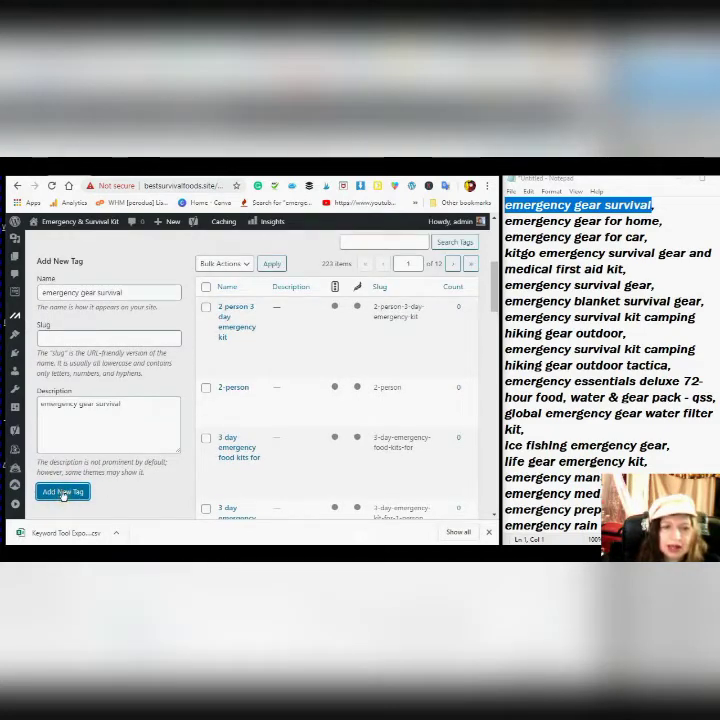
mouse_move(233, 303)
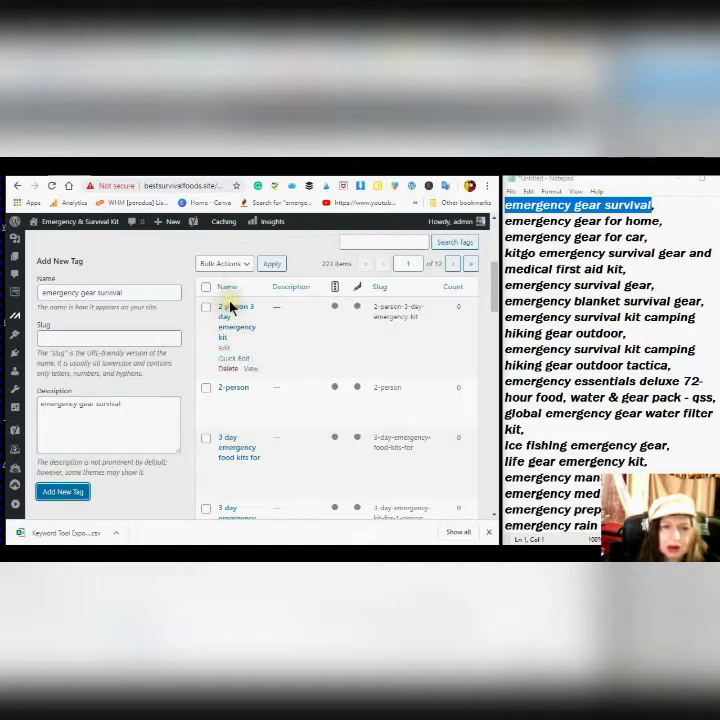
click(62, 492)
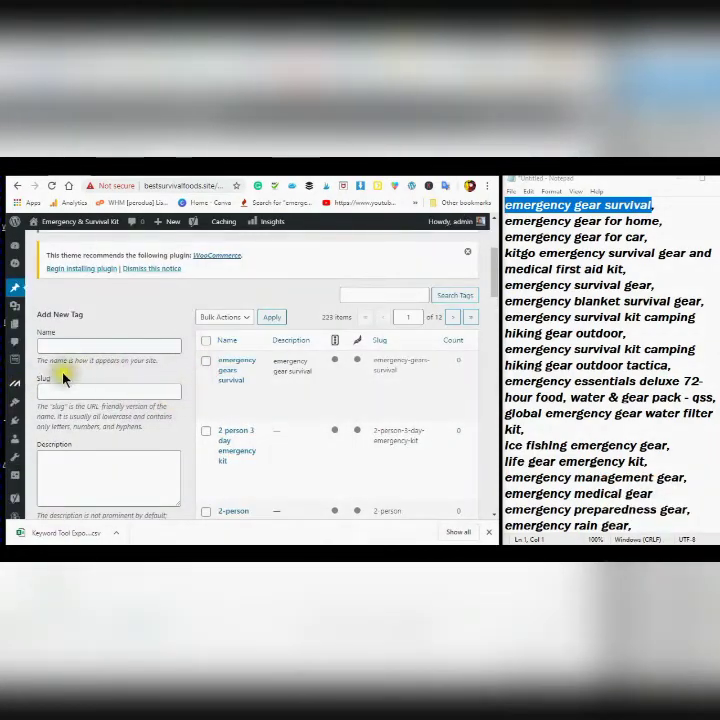
mouse_move(237, 361)
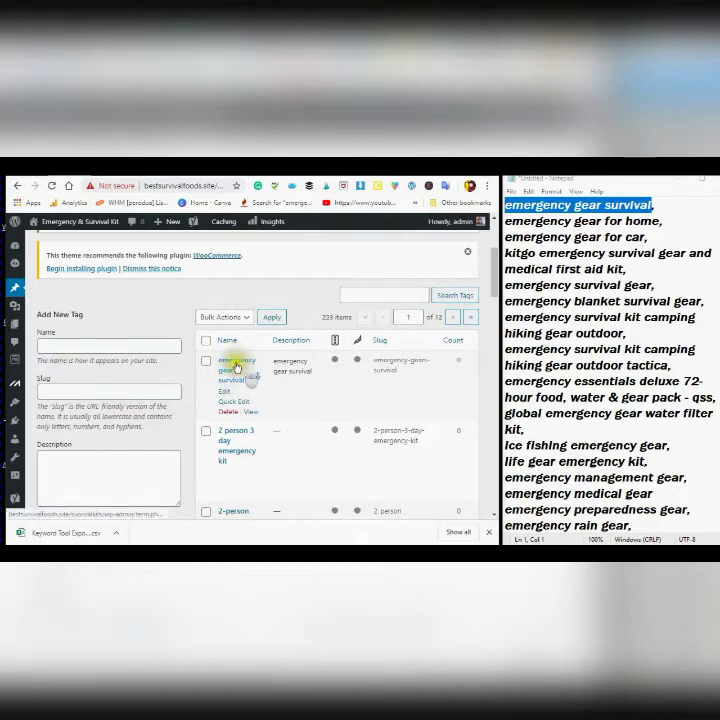
scroll(230, 380, down, 5)
scroll(230, 395, up, 6)
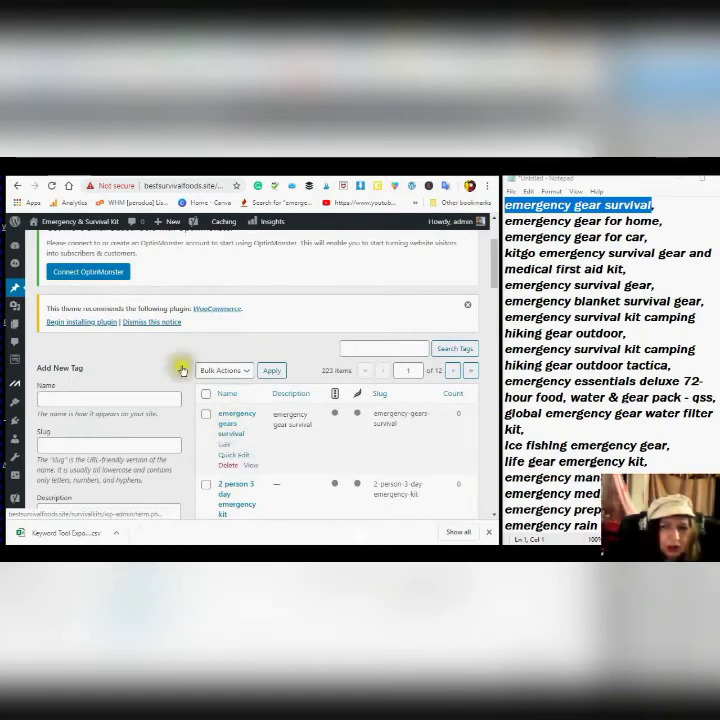
Step: Copy "emergency gear for home" from the note without its trailing comma
click(656, 220)
drag(657, 221, 501, 222)
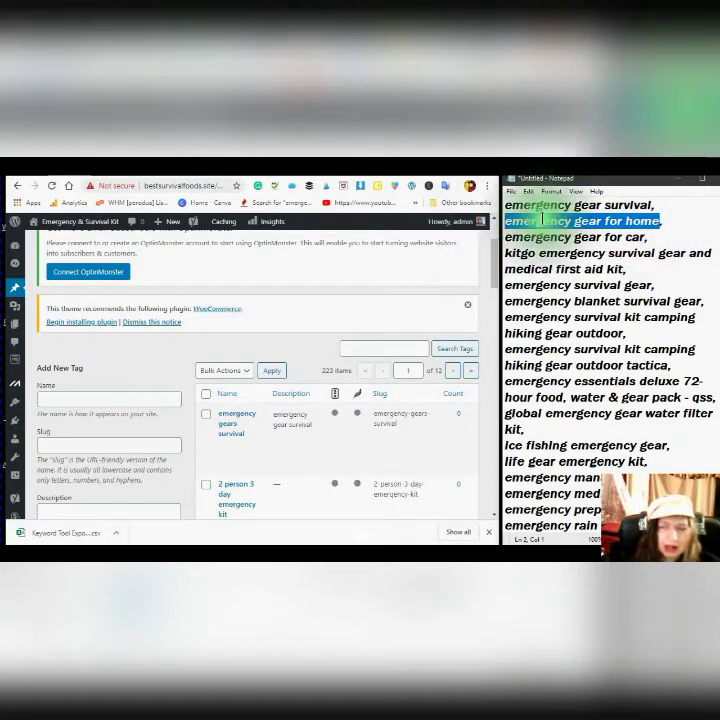
right_click(541, 220)
click(443, 255)
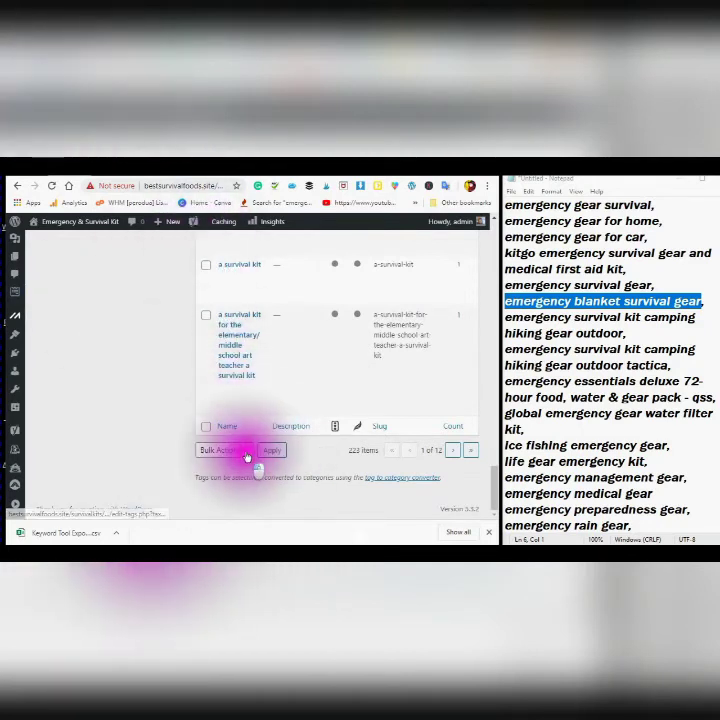
Step: Look through the tag list's bulk actions and apply the default Bulk Actions option
click(247, 452)
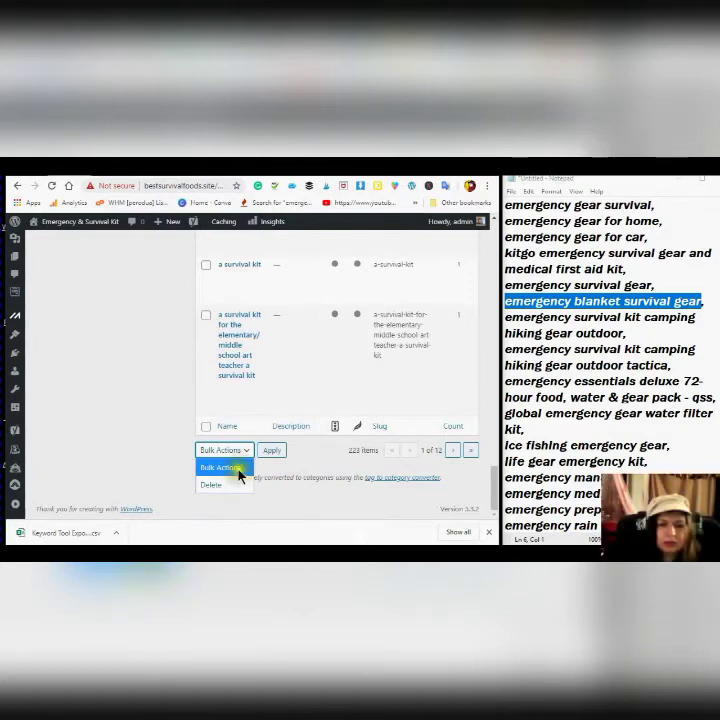
click(240, 468)
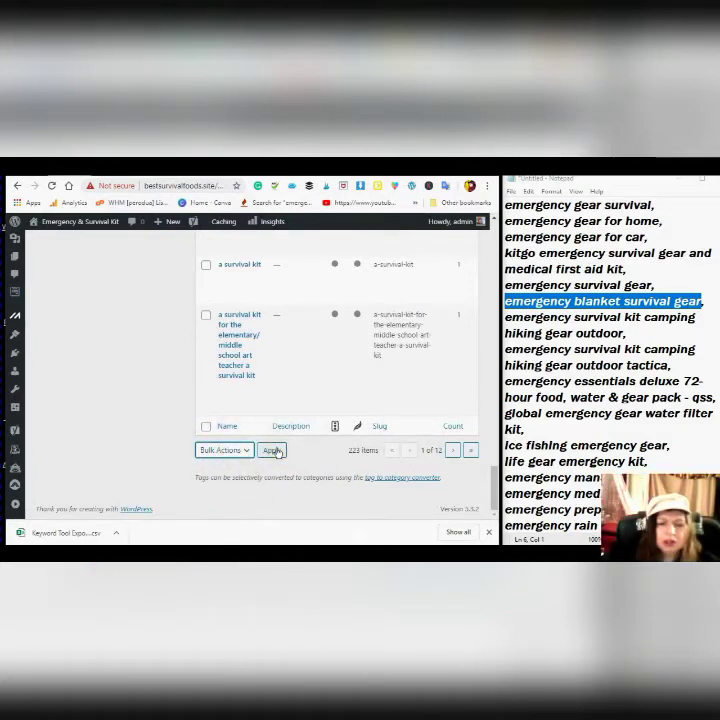
click(276, 451)
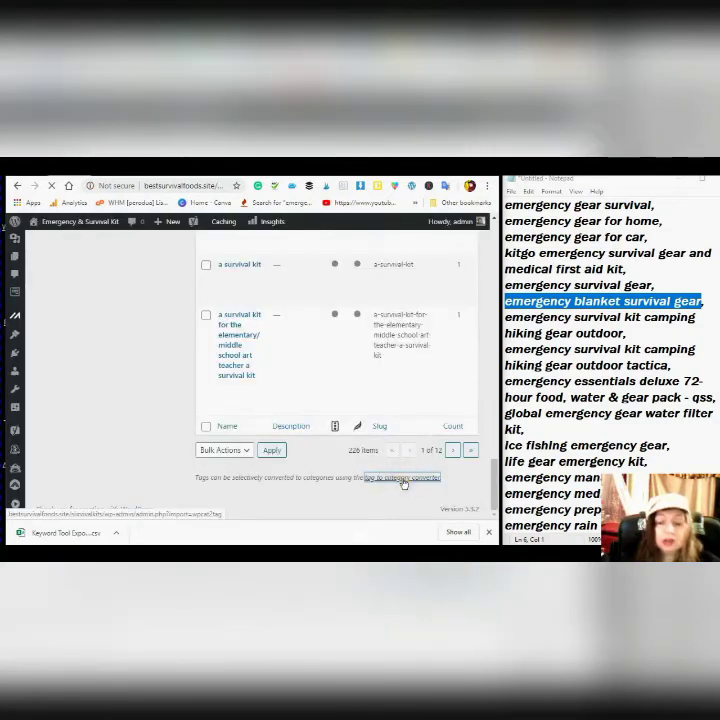
Step: Open the tags-to-categories converter and select blue seventy-two - 3 day emergency, emergency blanket survival gear and emergency essentials deluxe 72-hour food
click(404, 480)
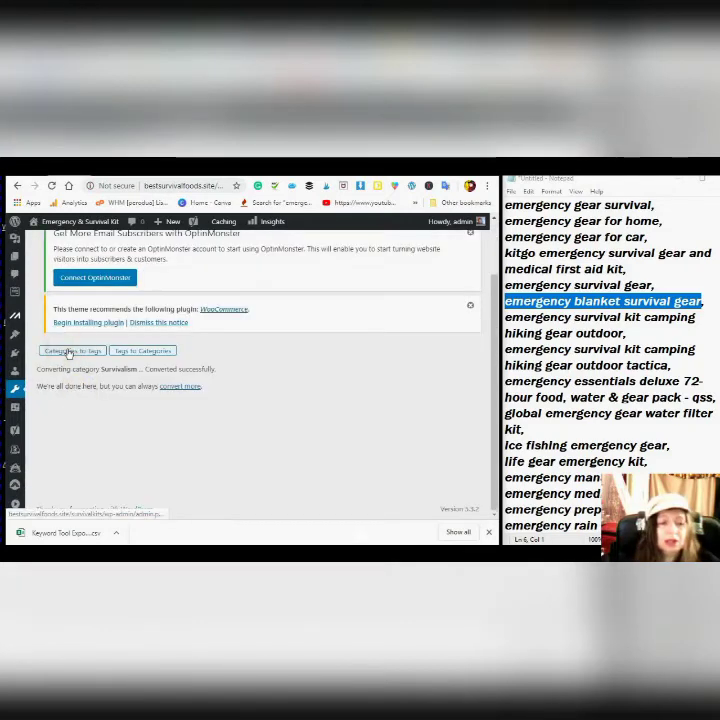
click(145, 353)
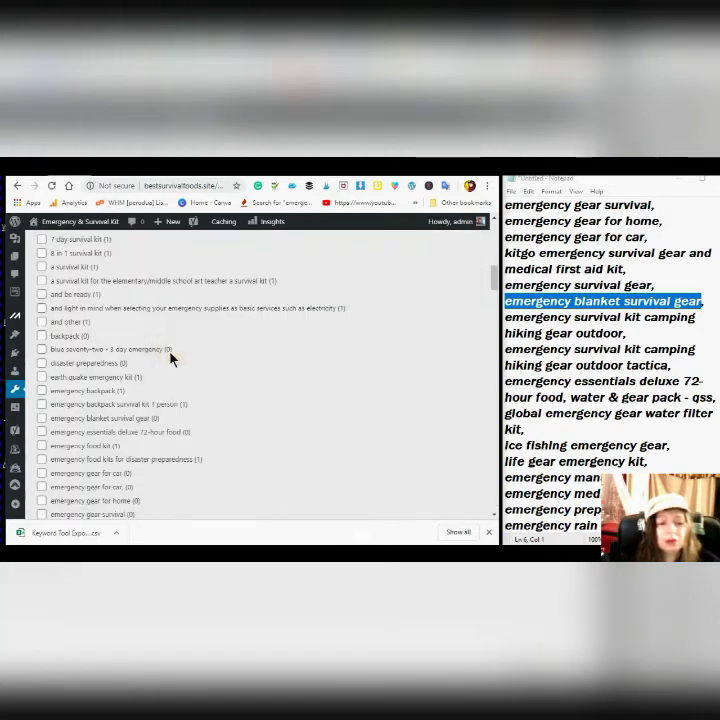
click(42, 351)
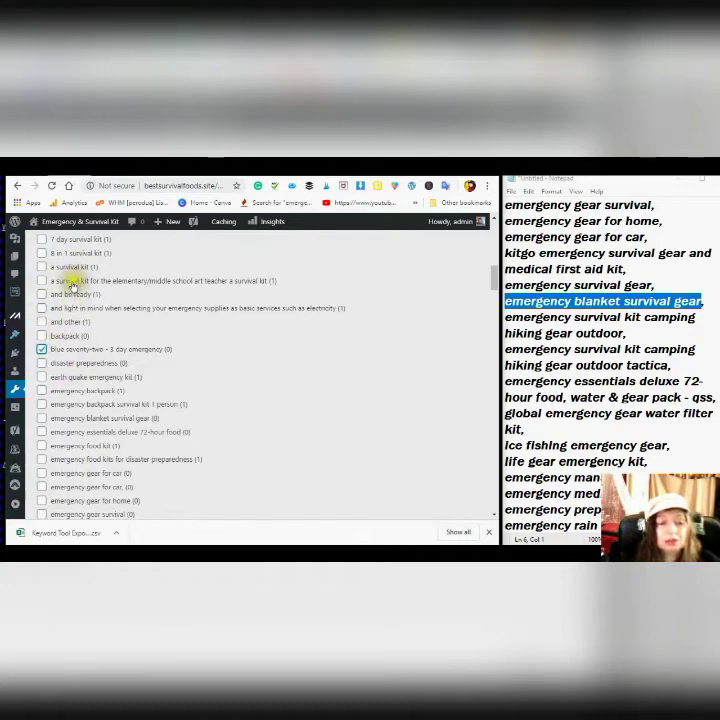
scroll(83, 305, down, 2)
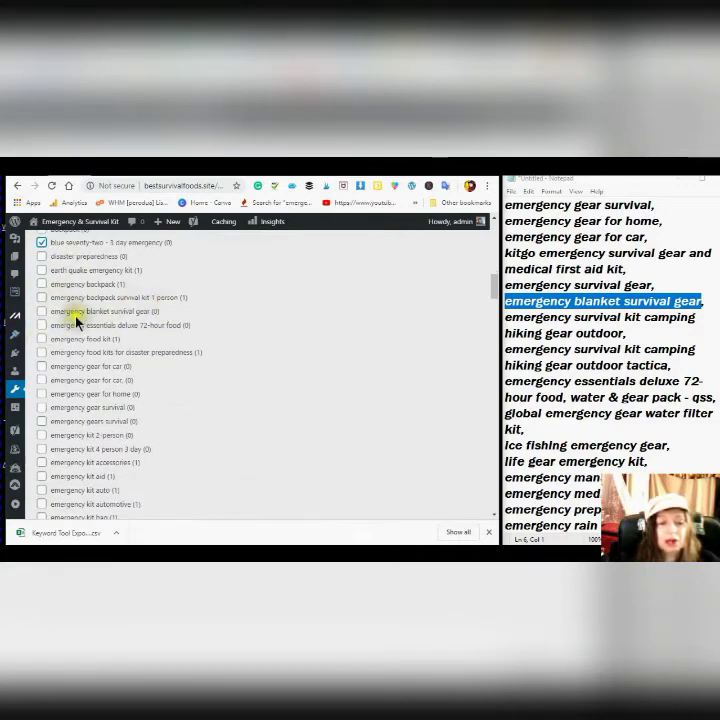
click(41, 312)
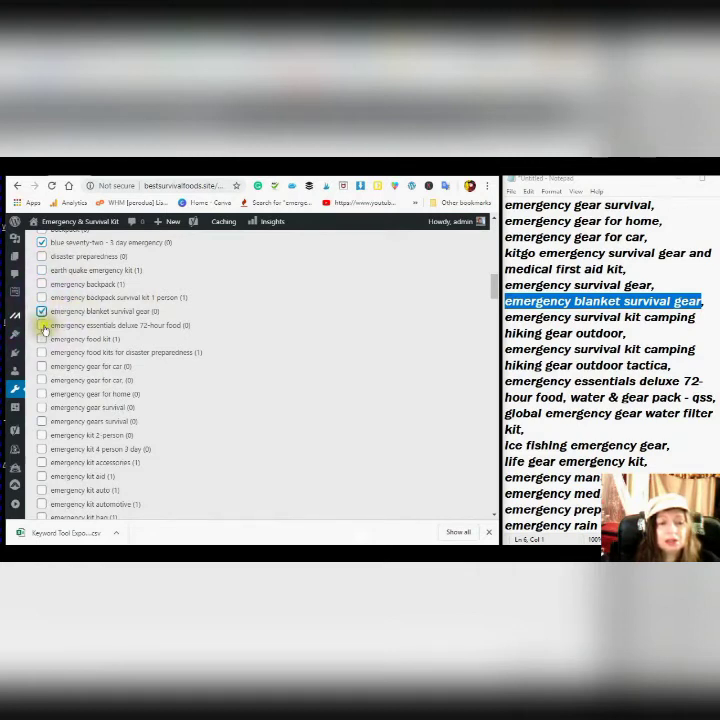
click(41, 326)
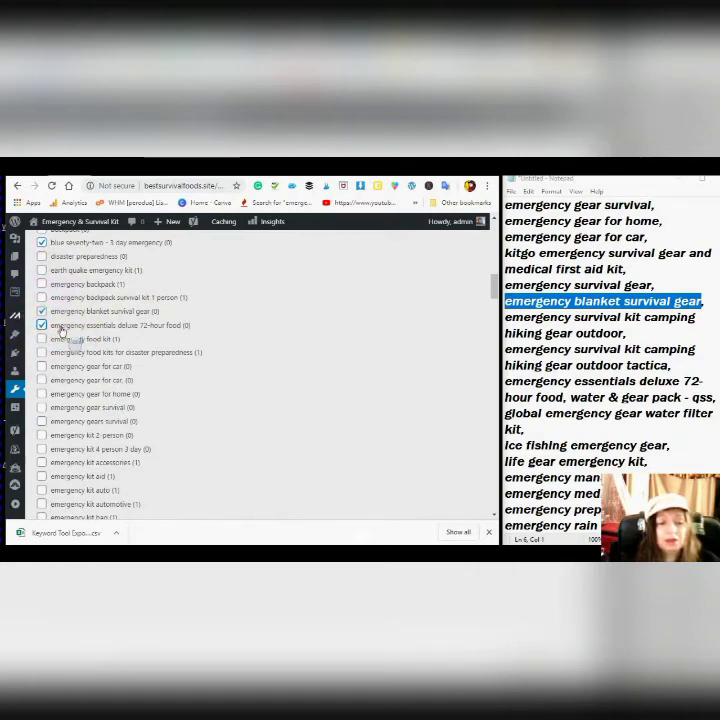
Step: Select both emergency gear for car tags, with and without the comma, and emergency gear for home for conversion
scroll(62, 331, down, 1)
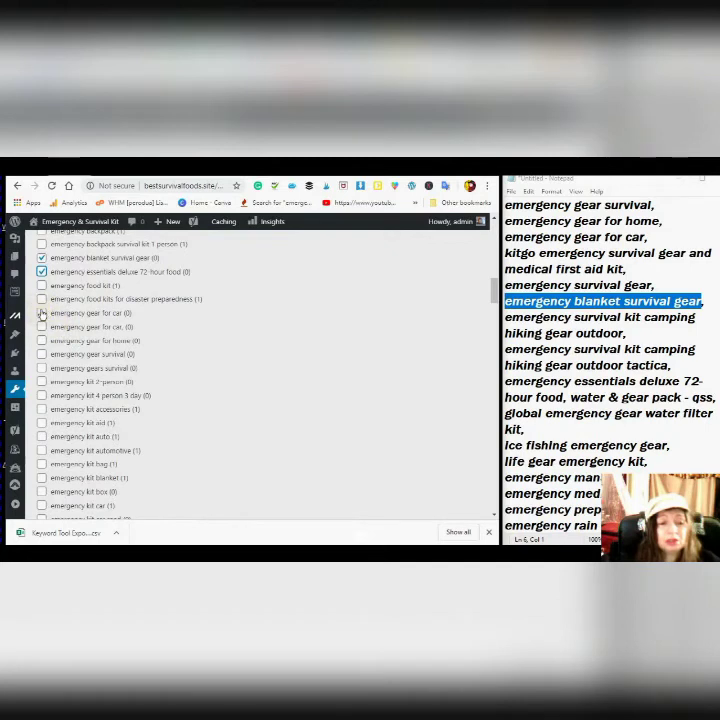
click(41, 313)
click(42, 327)
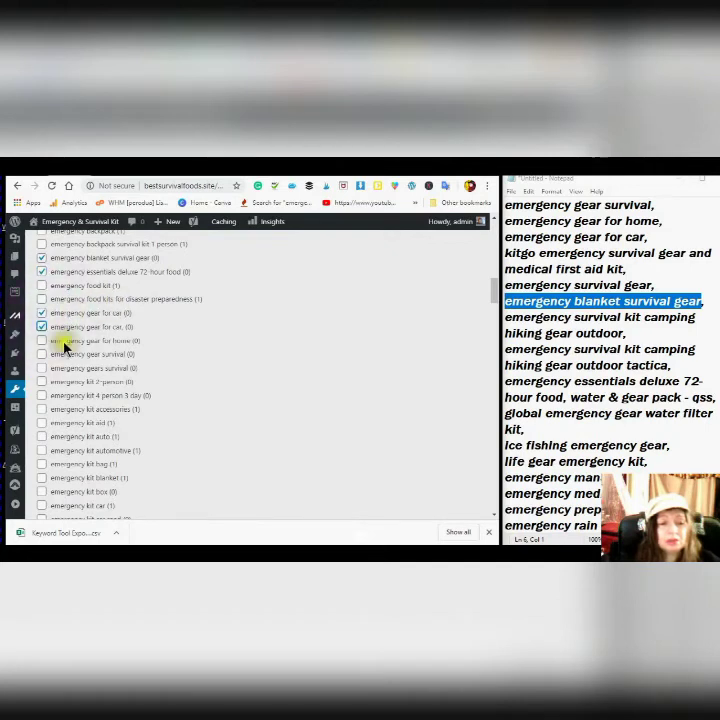
click(42, 341)
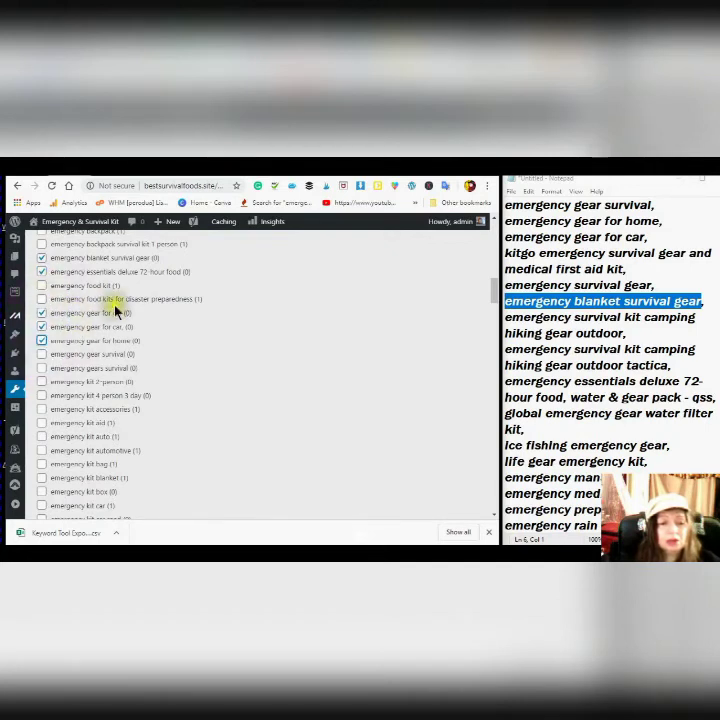
Step: Select the tags emergency gear survival, emergency gears survival, emergency kit 2-person, emergency kit 4 person 3 day and emergency kit car road
scroll(118, 305, down, 1)
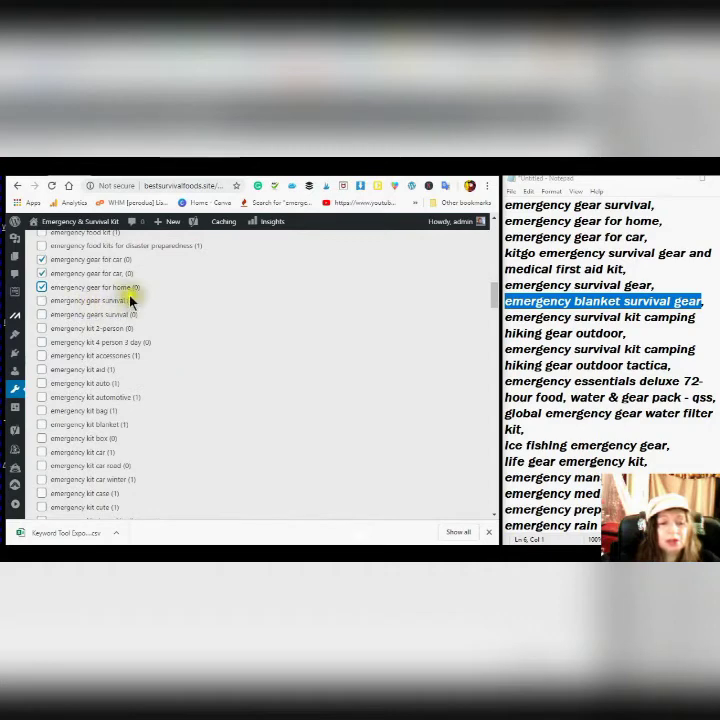
scroll(43, 302, down, 3)
click(42, 304)
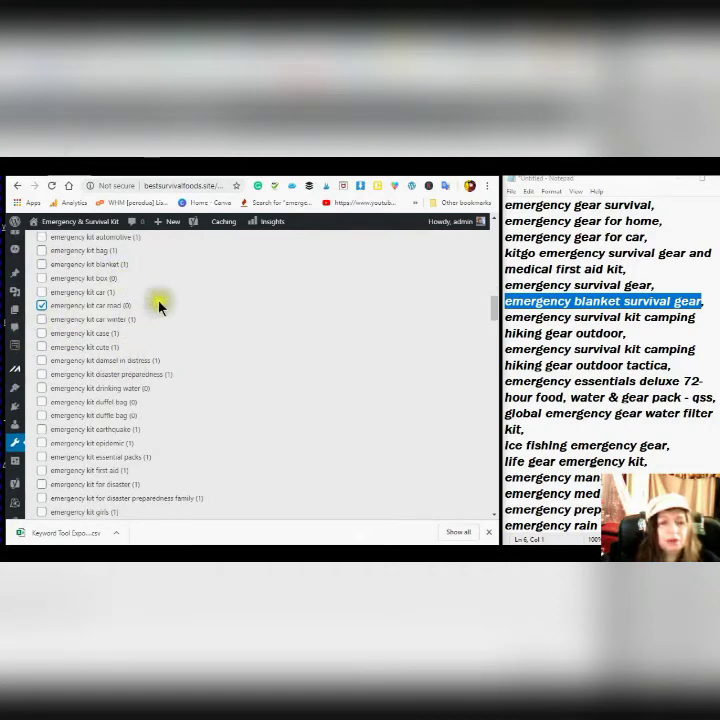
Step: Review the converter's tag list from its beginning down to the emergency kit tags, checking which tags are selected
scroll(68, 342, up, 10)
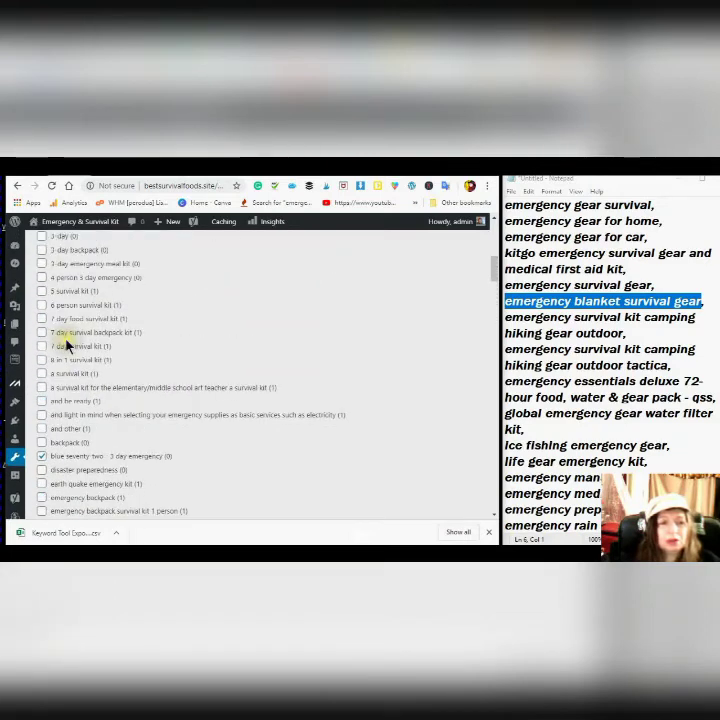
scroll(67, 345, down, 3)
scroll(63, 338, up, 4)
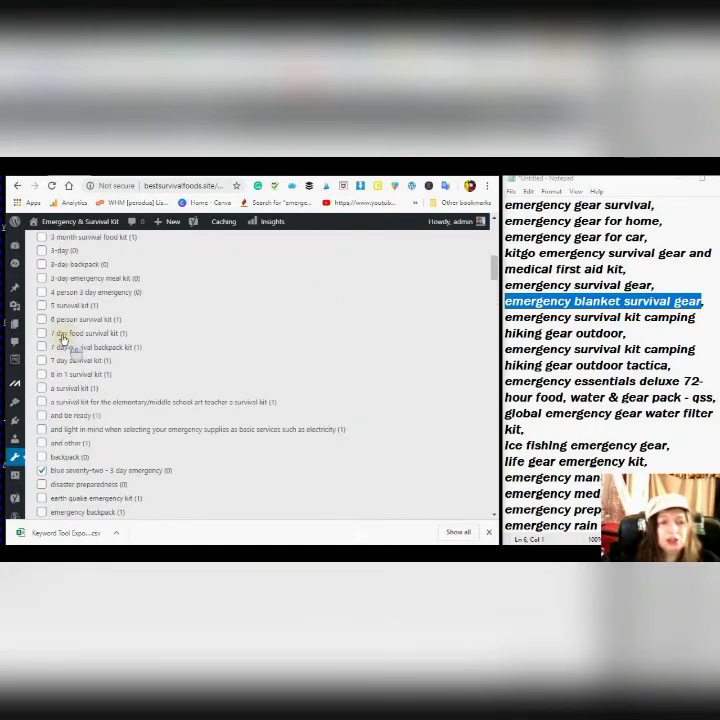
scroll(62, 340, up, 10)
scroll(62, 345, down, 4)
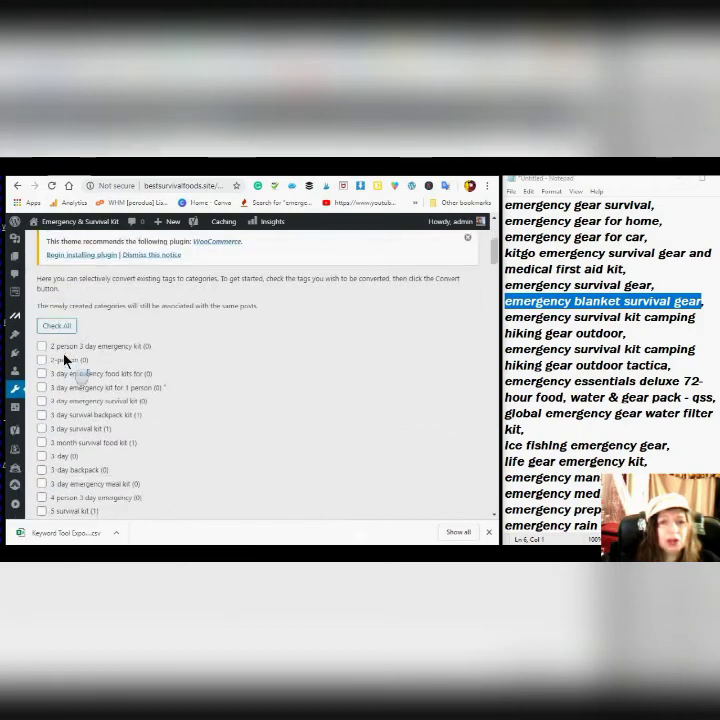
scroll(62, 350, down, 3)
mouse_move(105, 228)
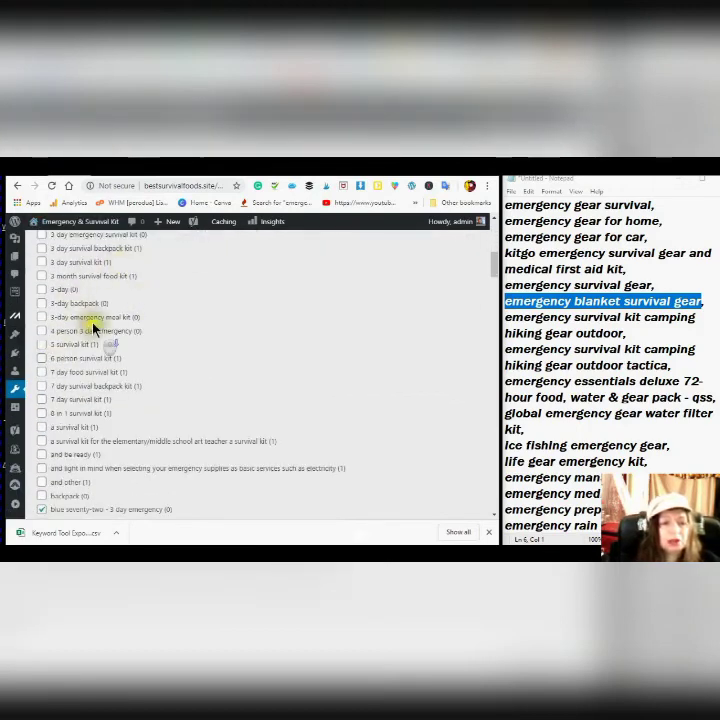
scroll(93, 327, down, 10)
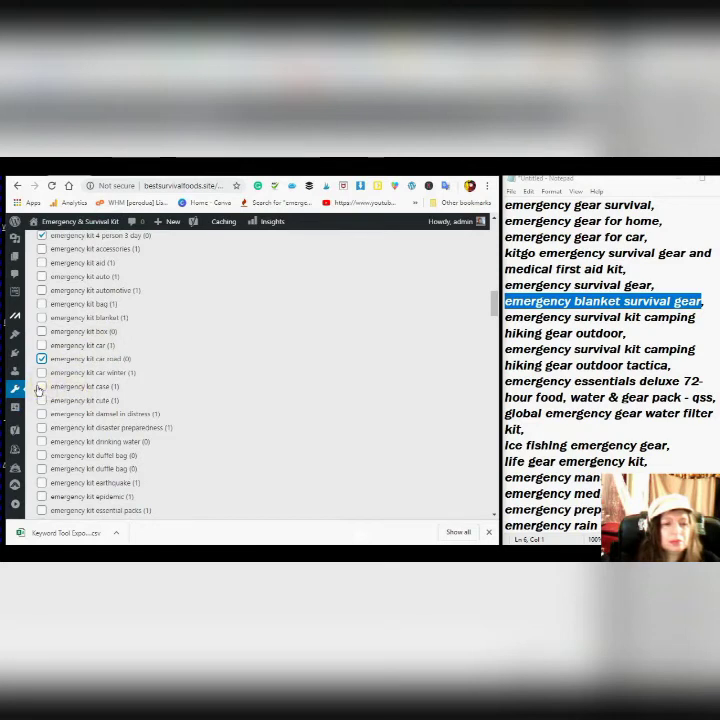
Step: Select emergency kit damsel in distress, emergency survival kit camping hiking gear outdoor and emergency survival kit camping hiking gear outdoor tactica
scroll(30, 372, down, 1)
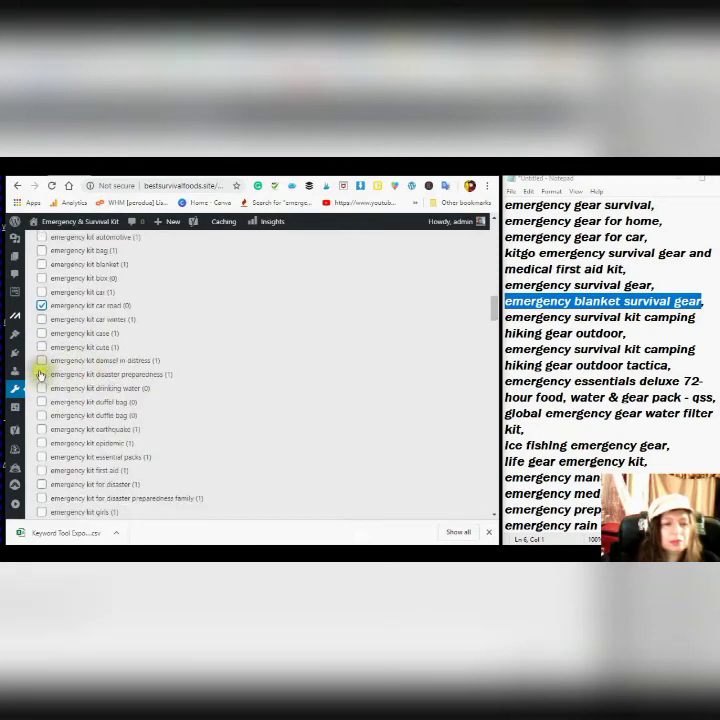
click(41, 364)
scroll(67, 345, down, 1)
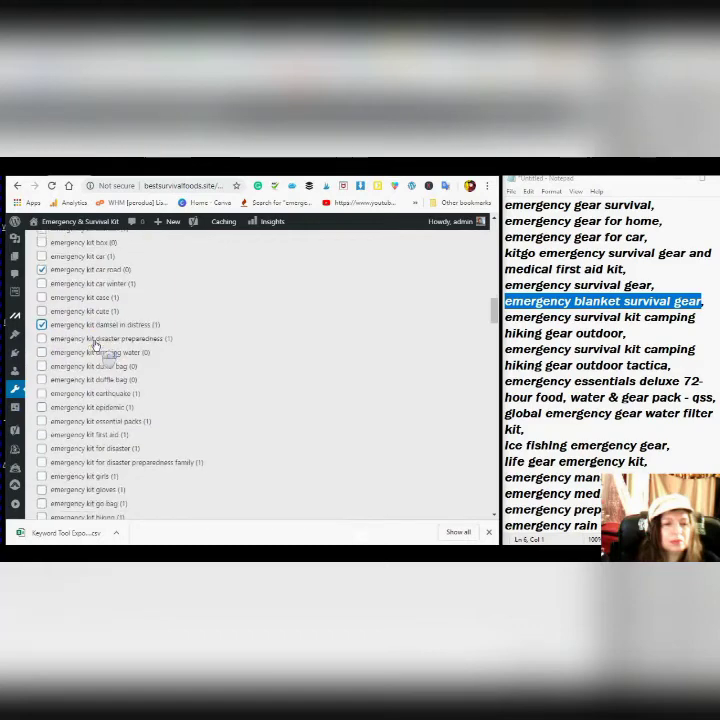
scroll(66, 352, down, 10)
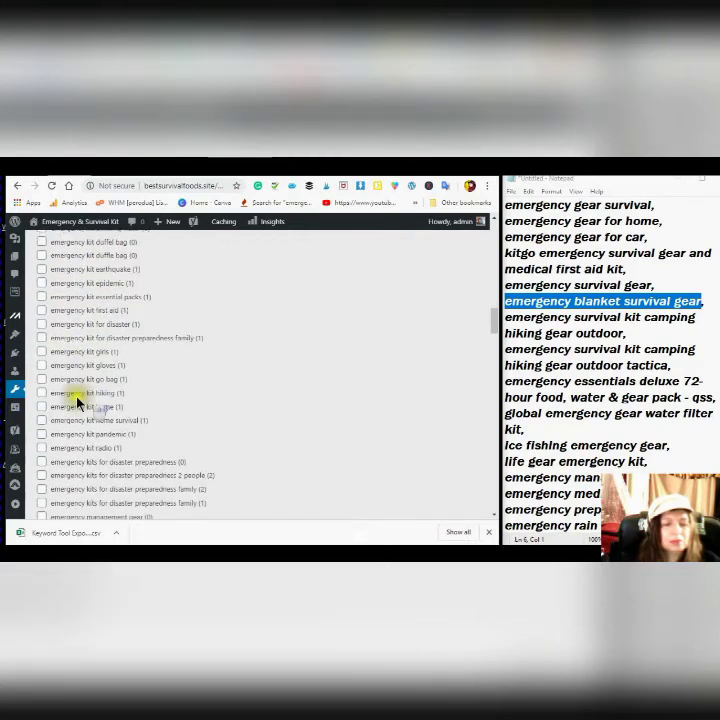
scroll(62, 418, down, 3)
scroll(59, 415, up, 3)
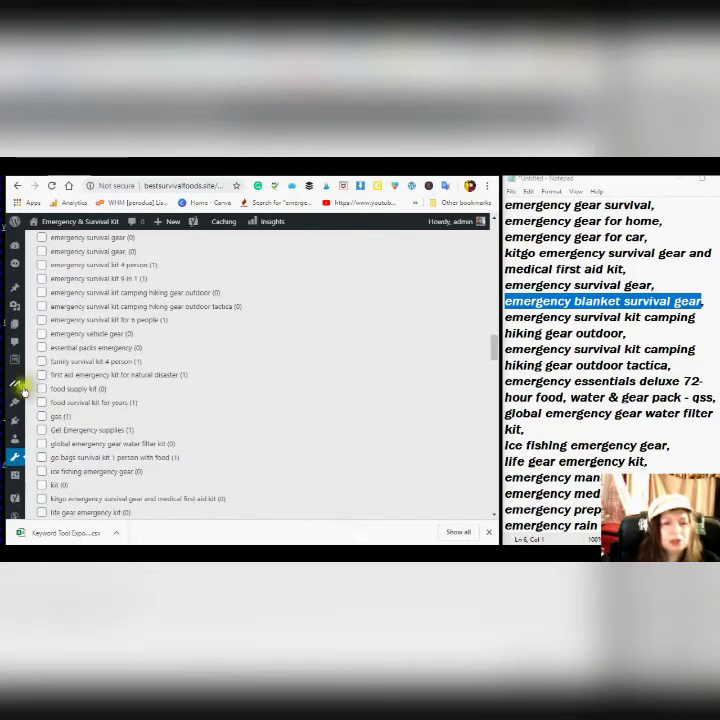
click(41, 293)
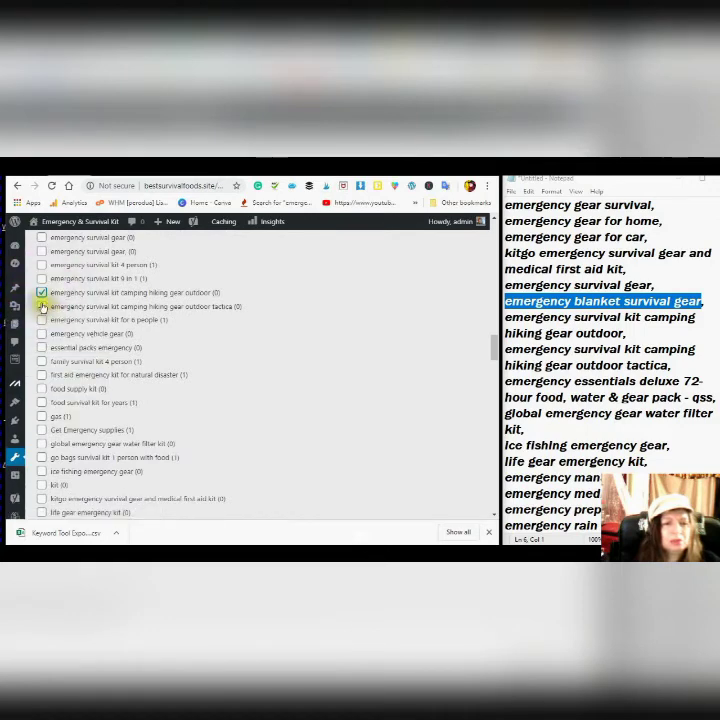
click(41, 306)
Step: Convert the selected tags to categories and review the conversion result for each tag
scroll(88, 344, down, 5)
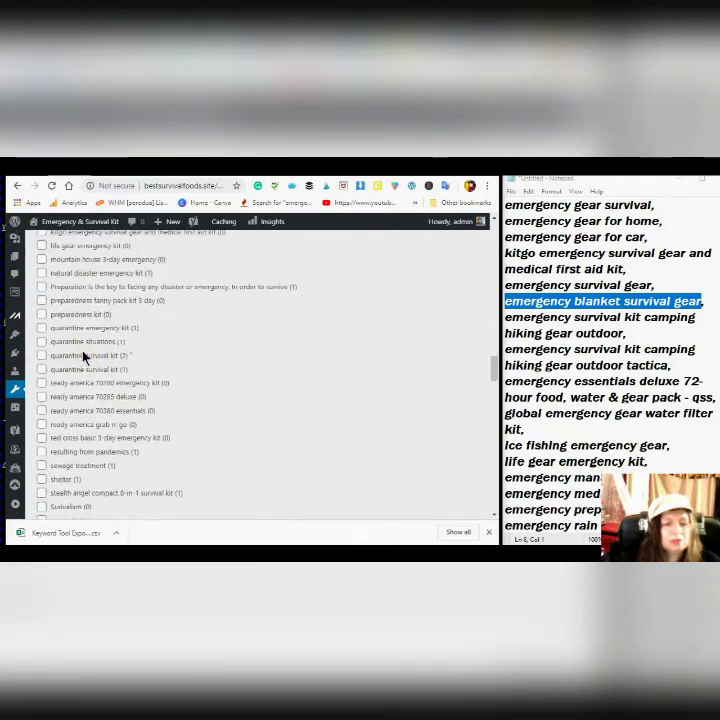
scroll(84, 357, down, 8)
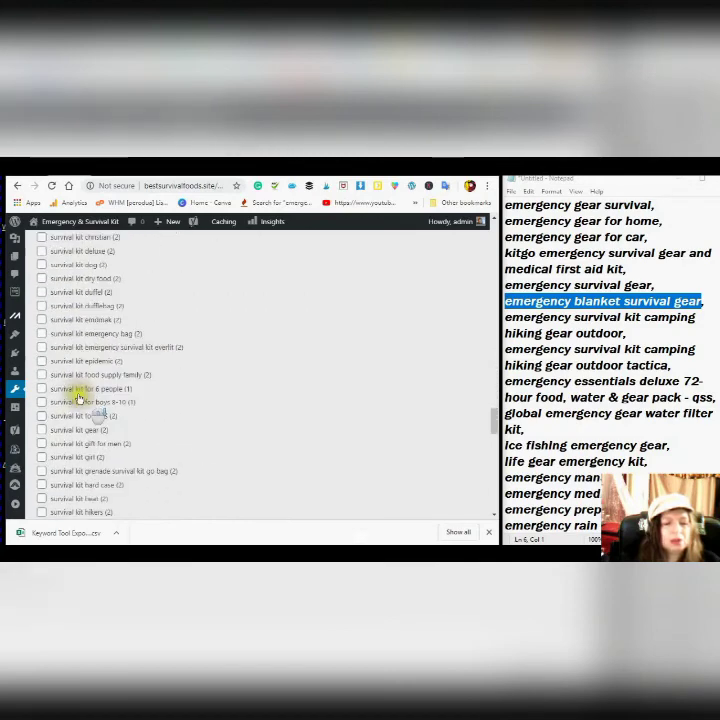
scroll(78, 398, down, 10)
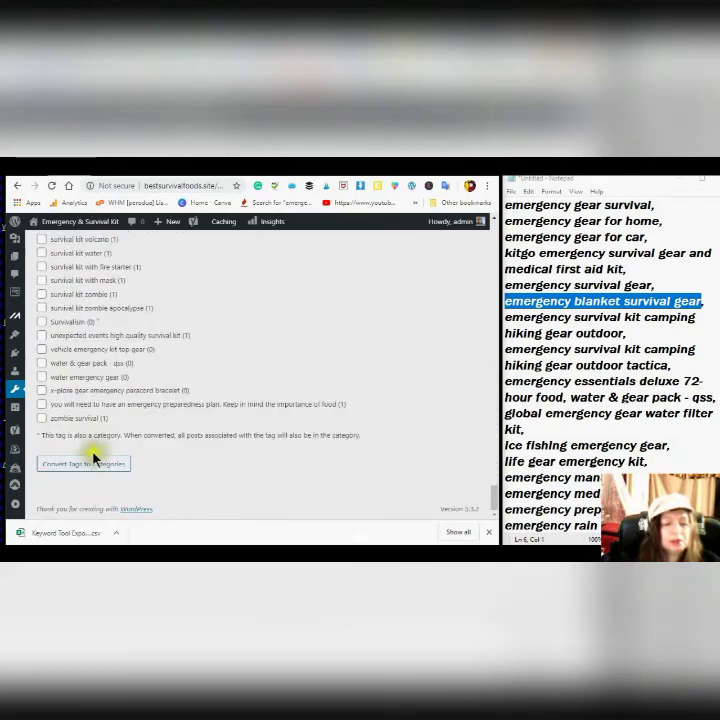
click(78, 466)
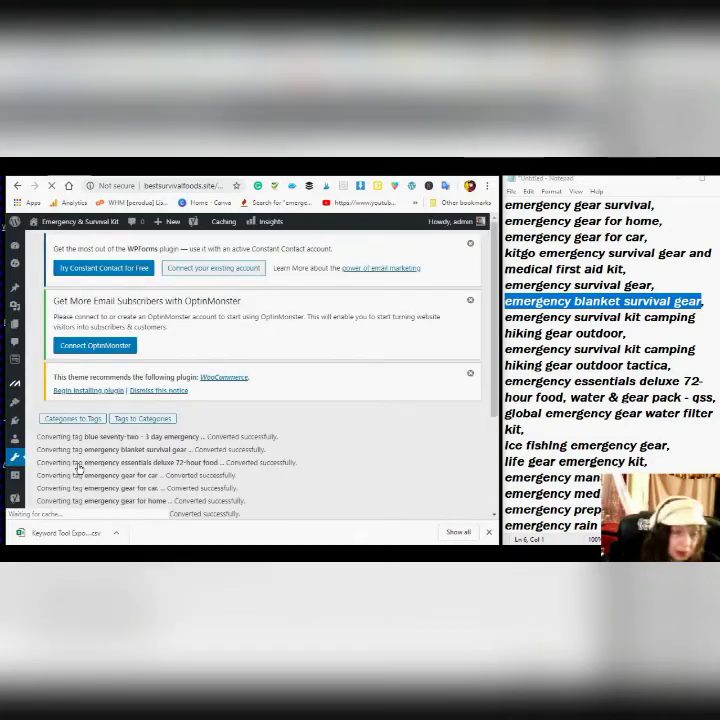
scroll(235, 370, down, 3)
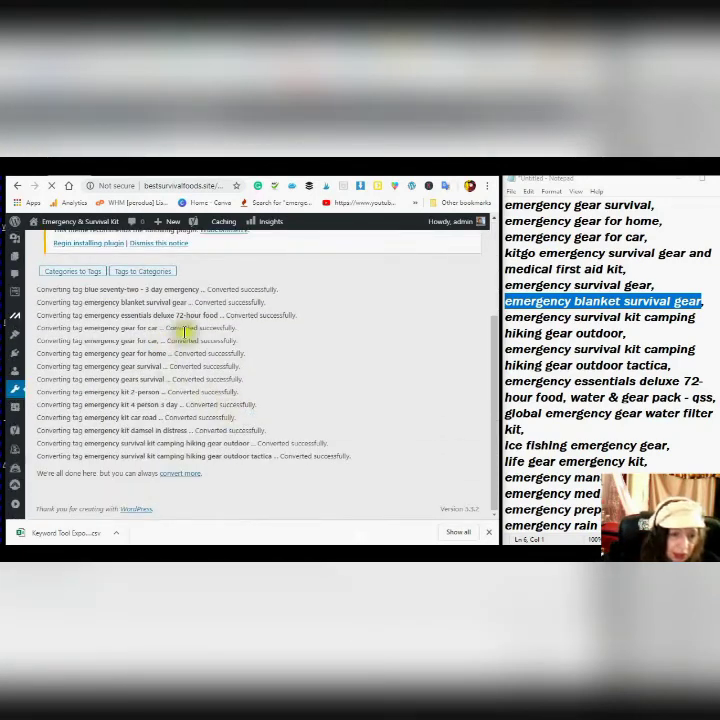
scroll(169, 381, up, 3)
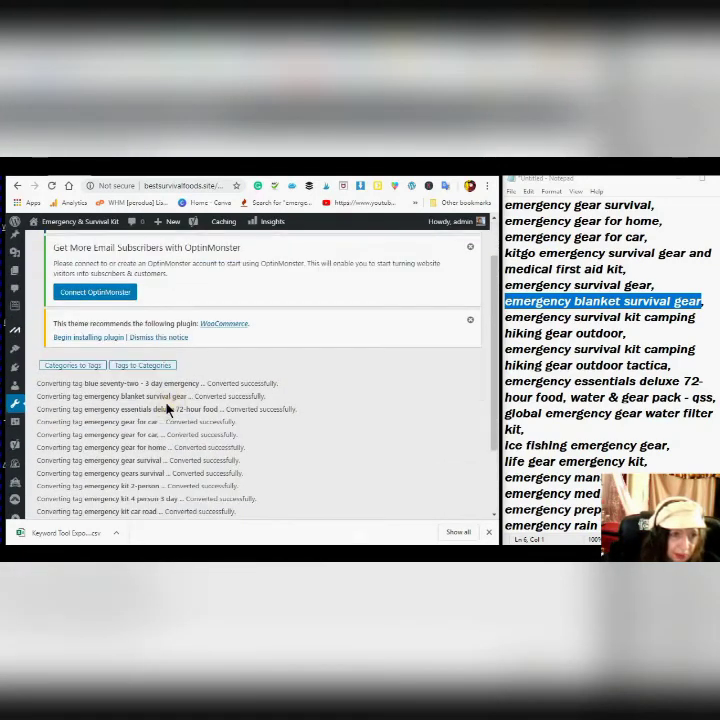
Step: Switch to the new post editor, collapse and reopen its Categories section, and look through the list for the converted tags
mouse_move(8, 423)
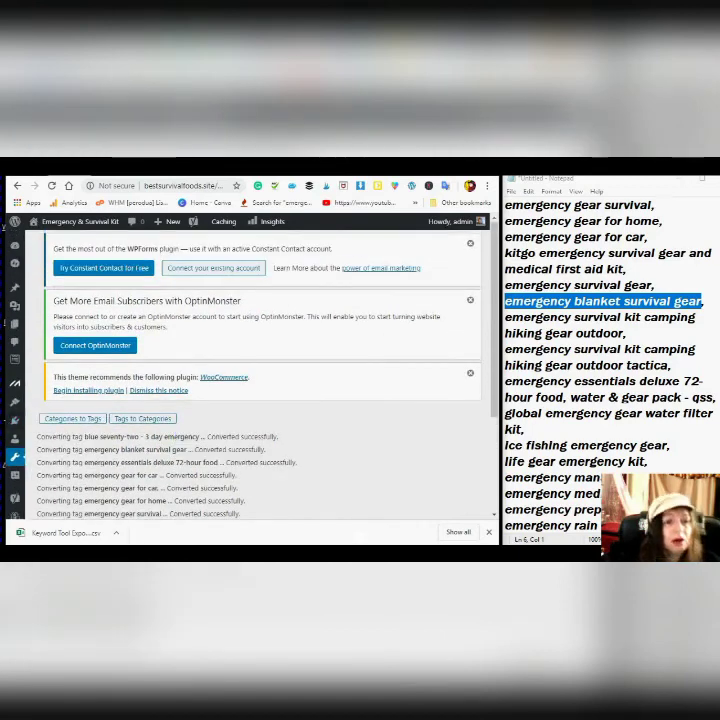
click(100, 178)
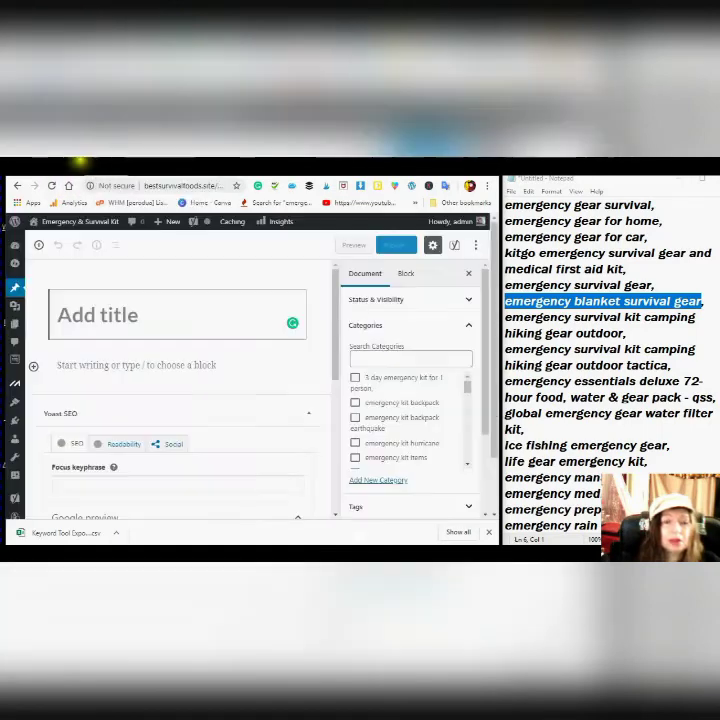
click(355, 357)
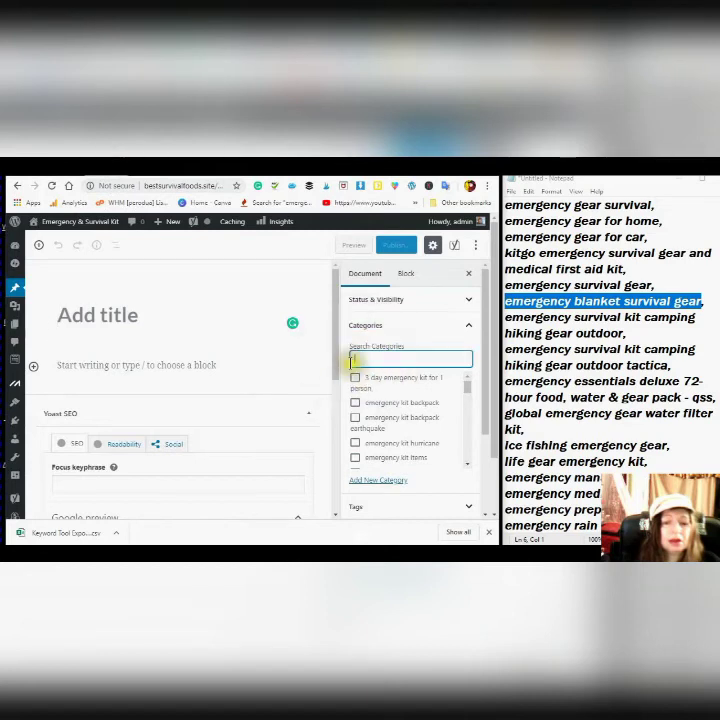
click(470, 329)
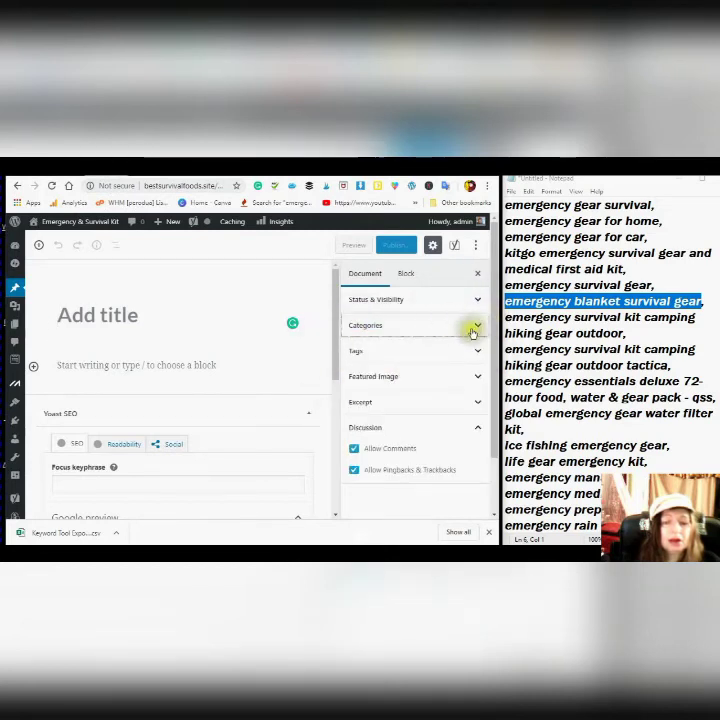
click(479, 329)
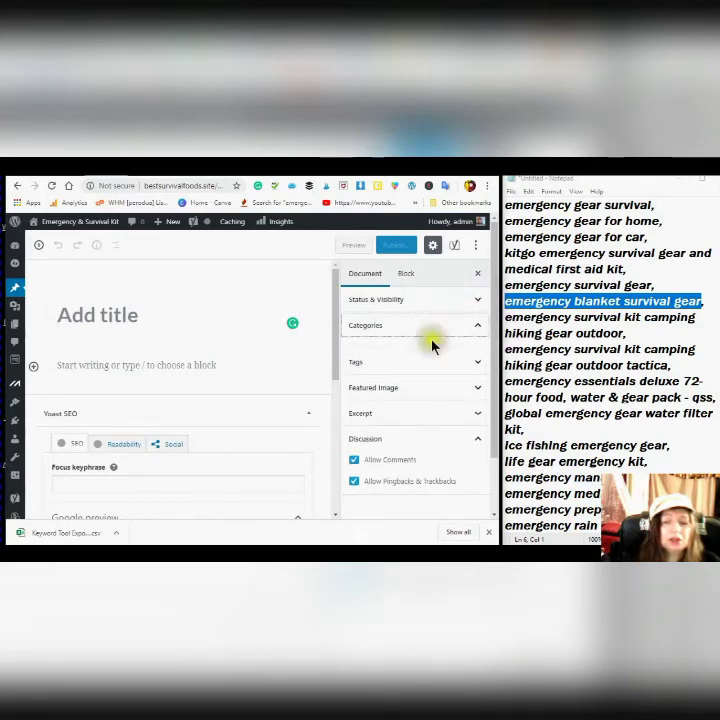
click(478, 329)
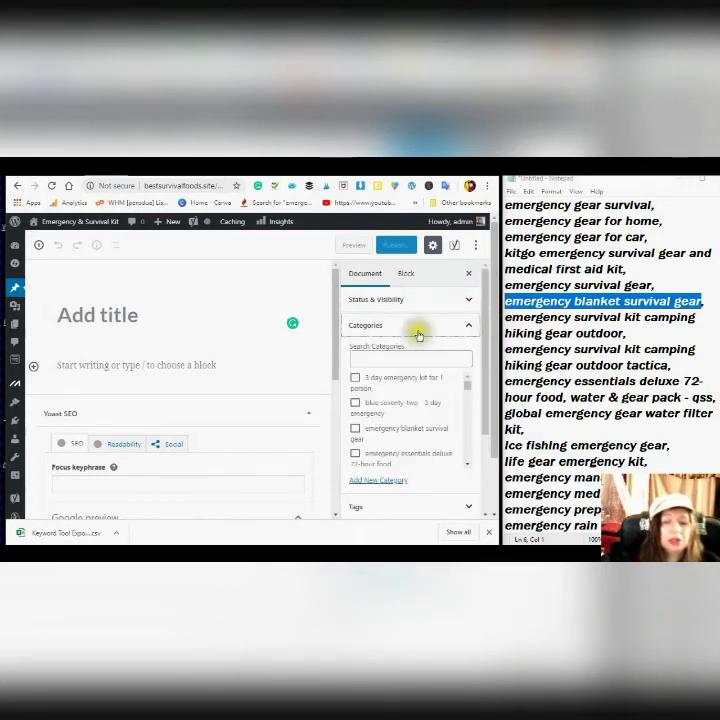
scroll(364, 354, down, 1)
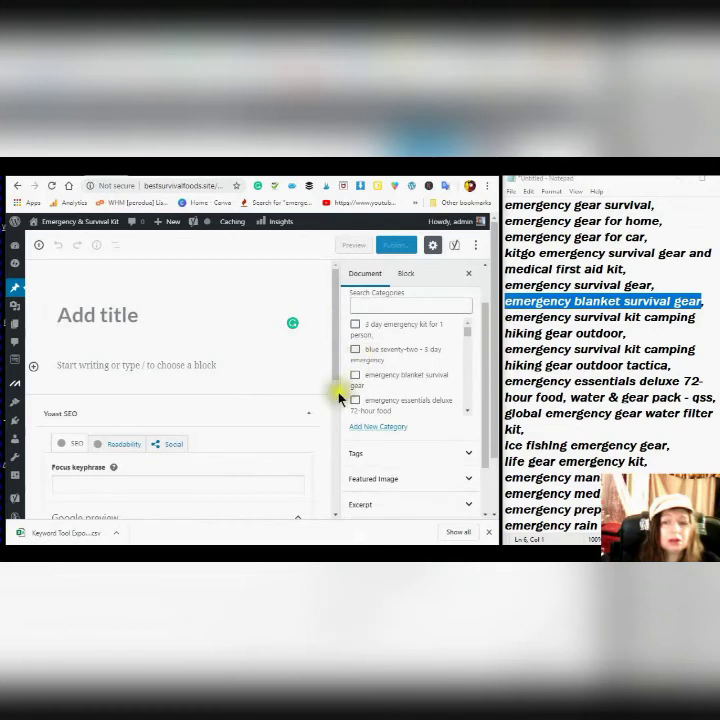
scroll(370, 370, down, 3)
scroll(370, 370, down, 3)
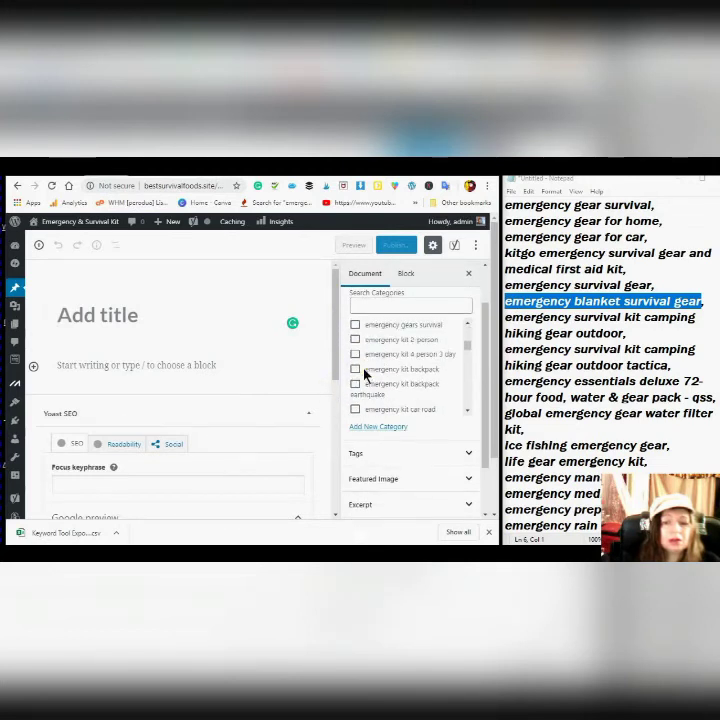
Step: Assign the post to the emergency gears survival and emergency kits categories, looking through the remaining category list
click(356, 337)
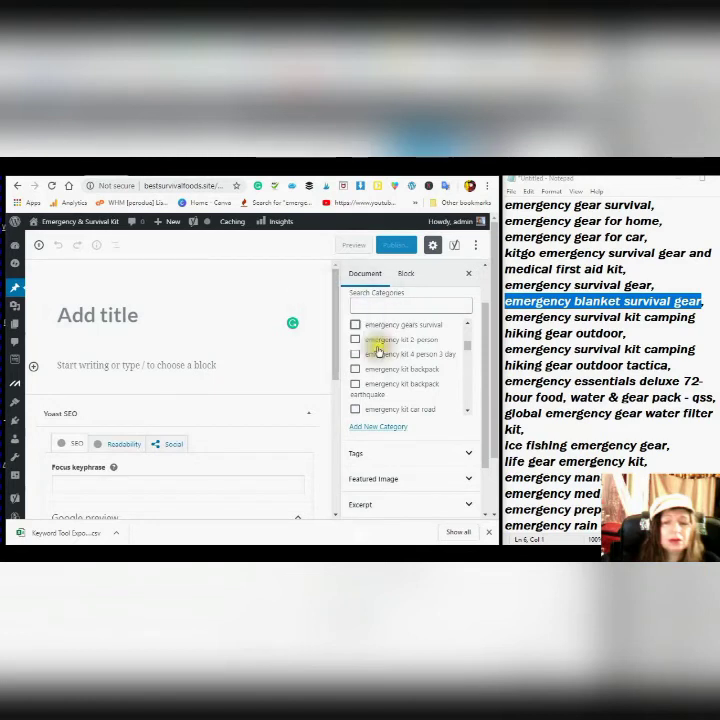
click(357, 327)
scroll(393, 345, down, 2)
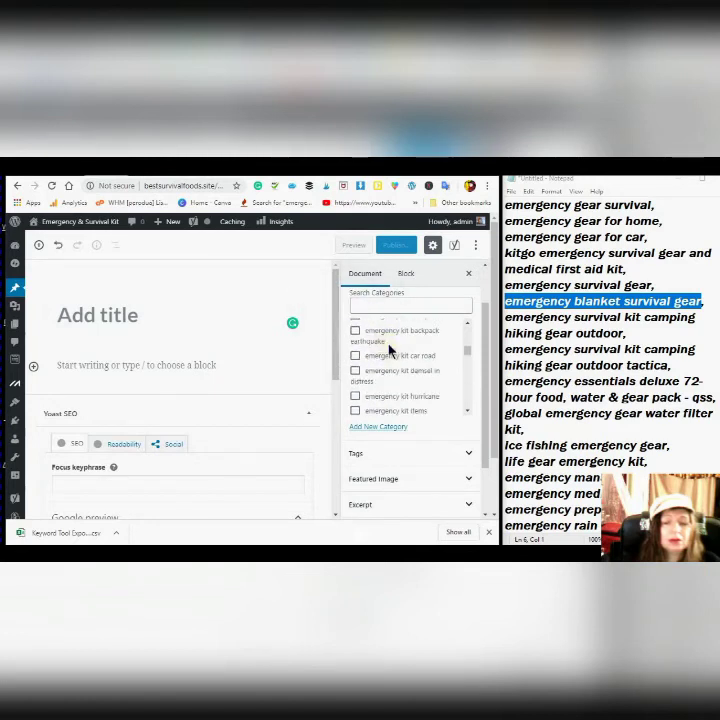
scroll(385, 350, down, 2)
click(356, 347)
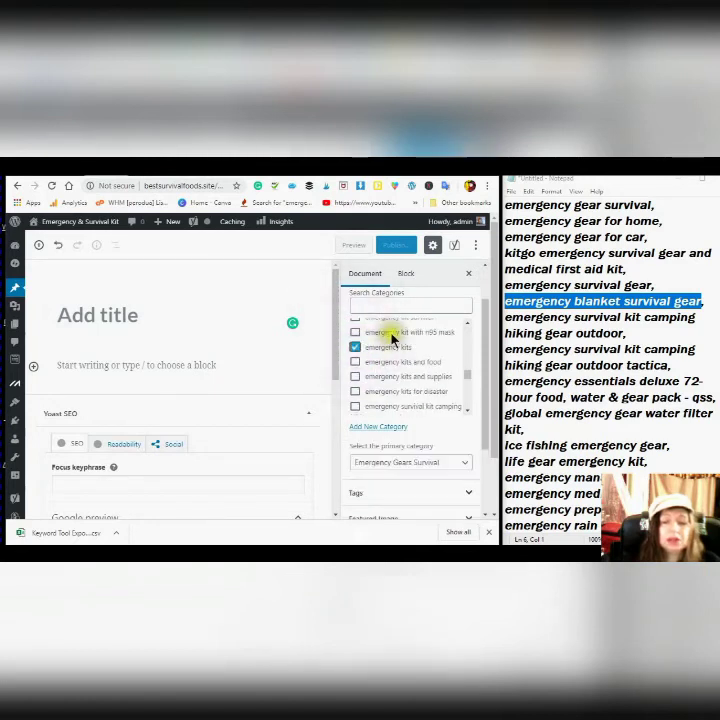
scroll(411, 320, down, 2)
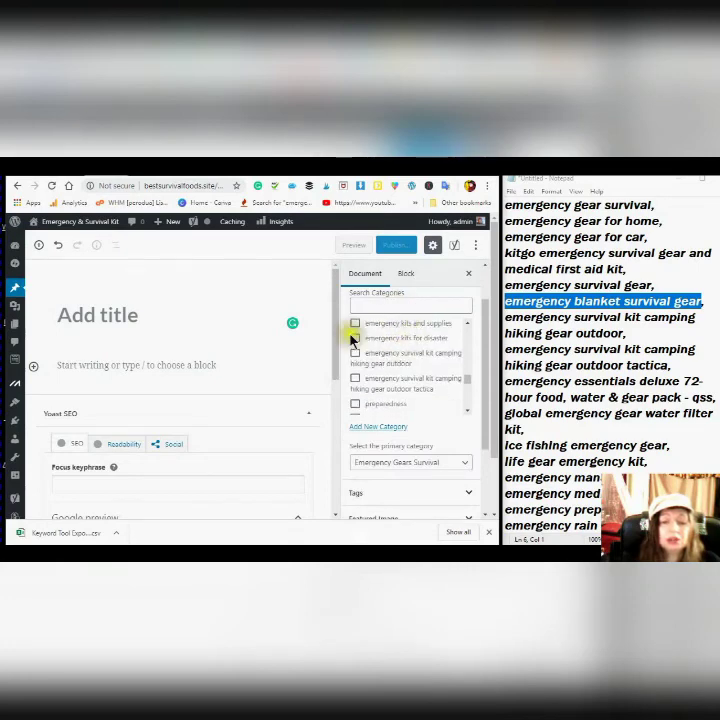
scroll(378, 347, down, 1)
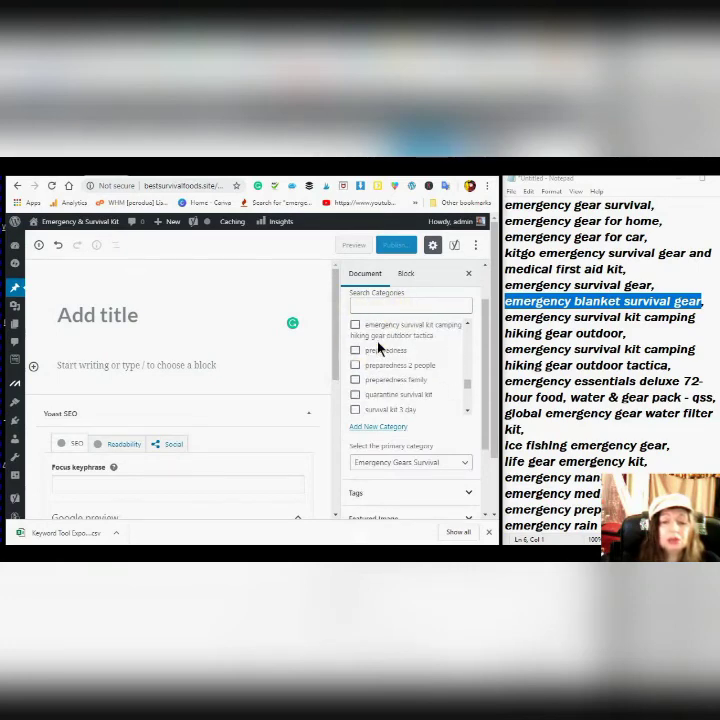
scroll(378, 347, up, 1)
scroll(356, 420, down, 5)
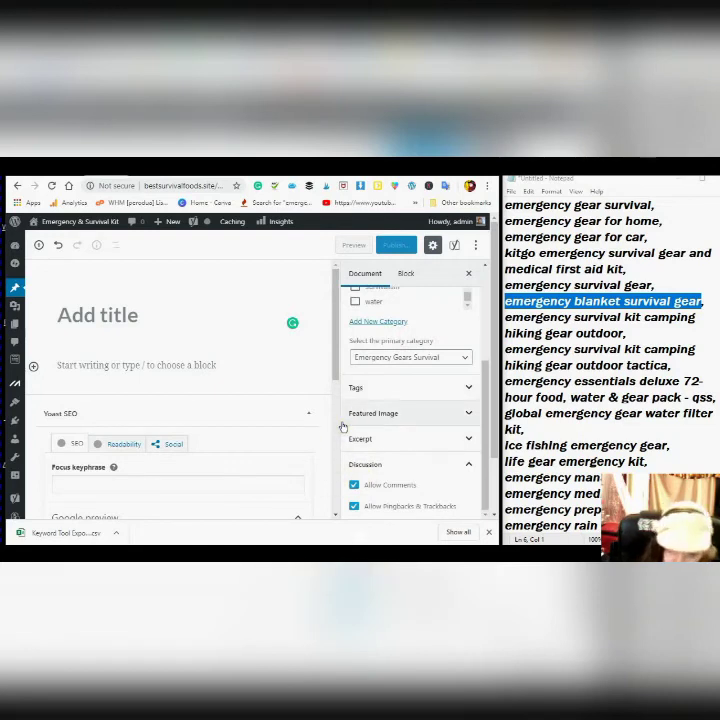
Step: Open the form for adding a category and add the missing comma after emergency rain gear in the Notepad keyword list
click(371, 325)
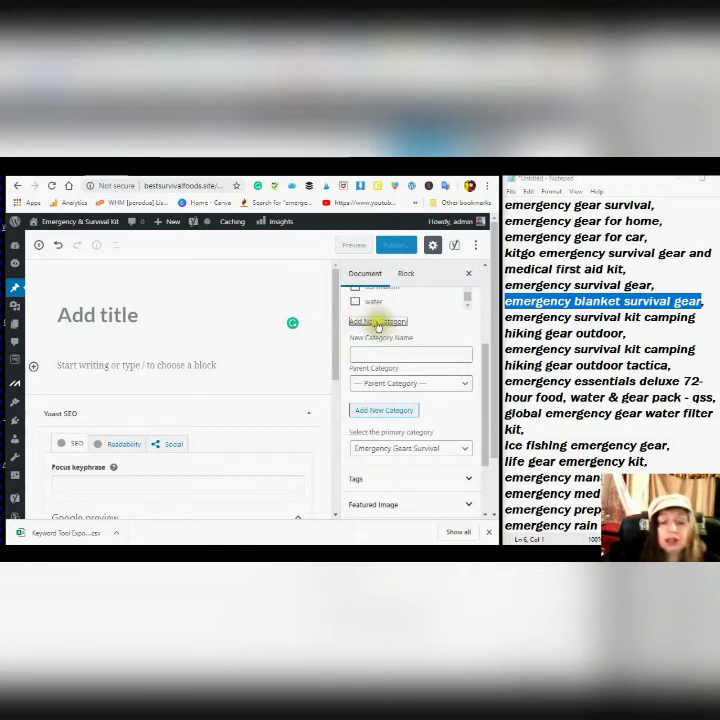
text(,)
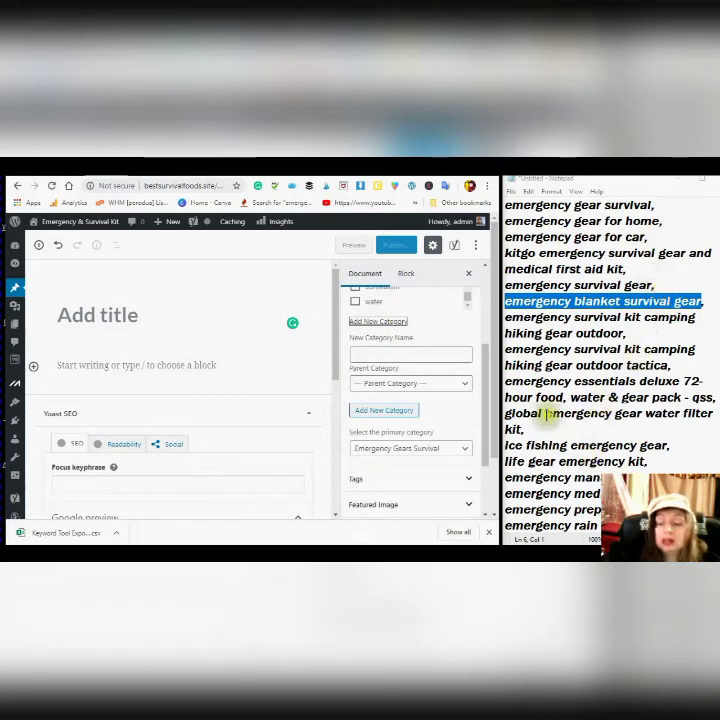
scroll(512, 400, down, 2)
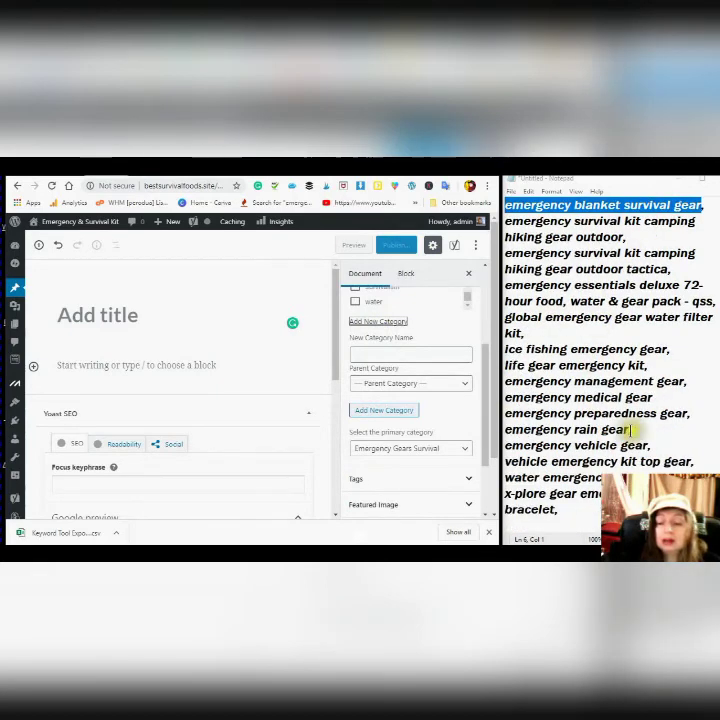
click(630, 429)
text(,)
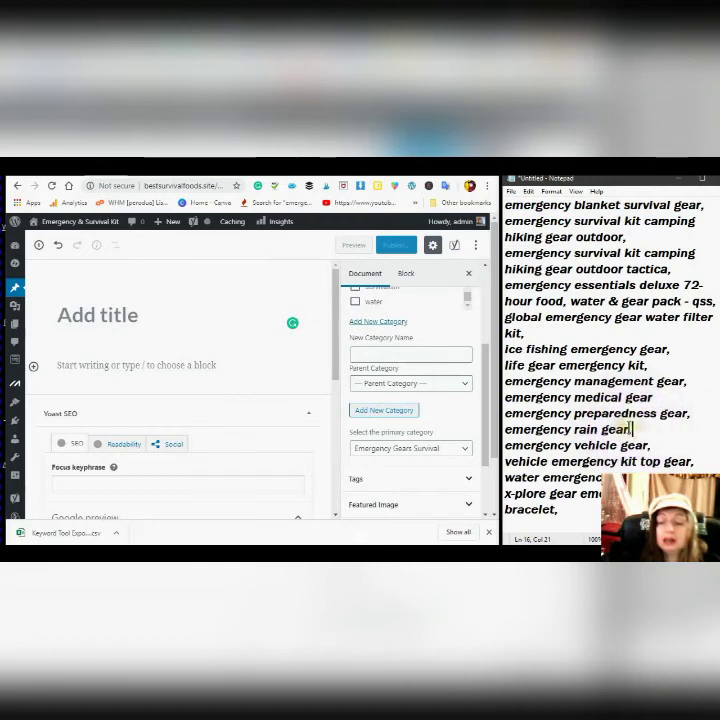
Step: Copy emergency rain gear from the Notepad keyword list and add it as a new category without a parent
drag(629, 429, 488, 430)
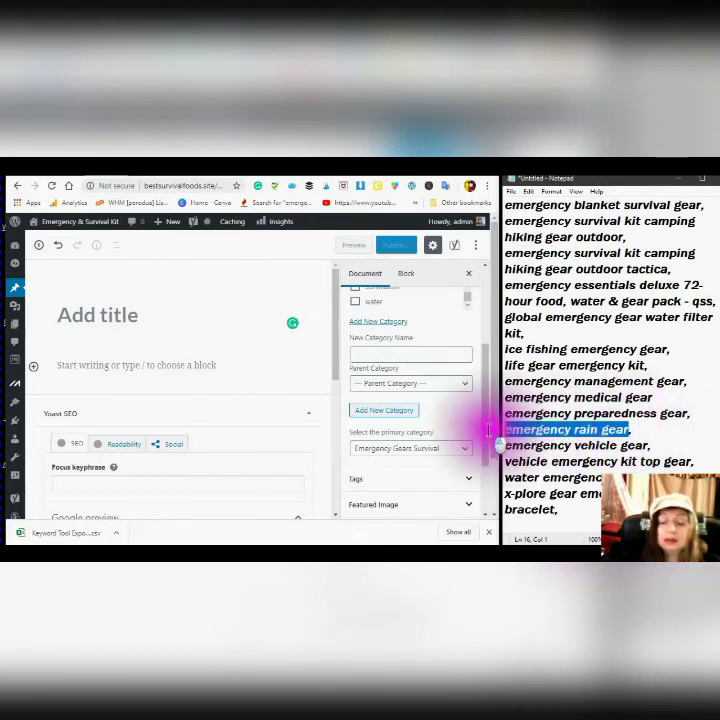
right_click(566, 423)
click(463, 302)
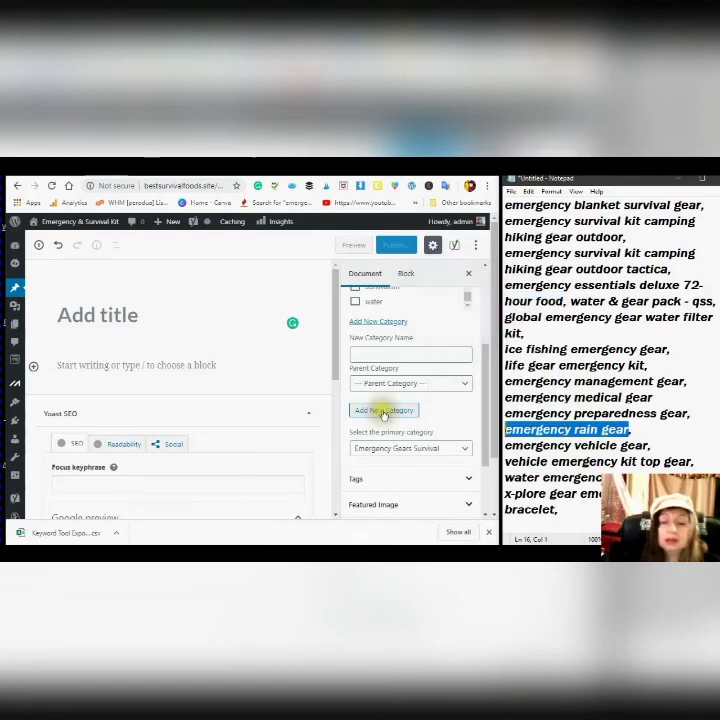
right_click(366, 356)
click(380, 436)
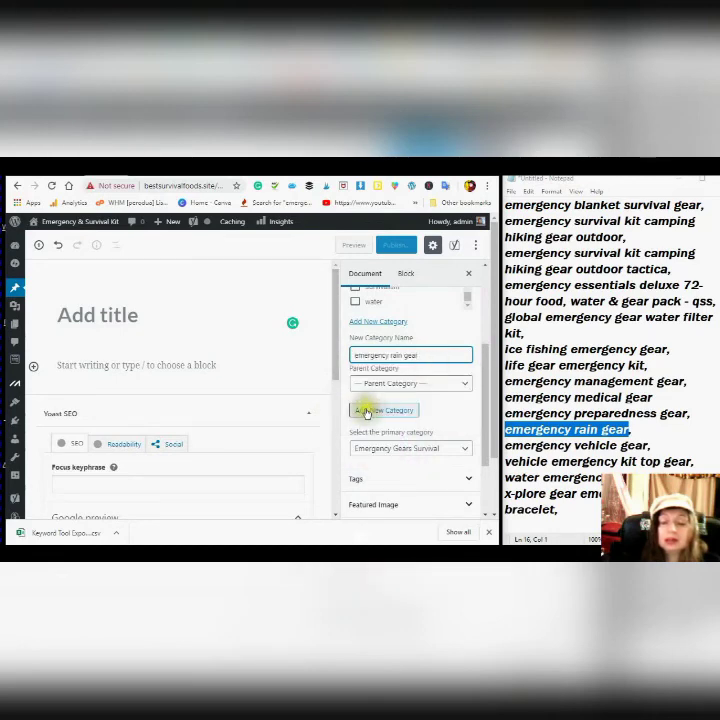
click(366, 412)
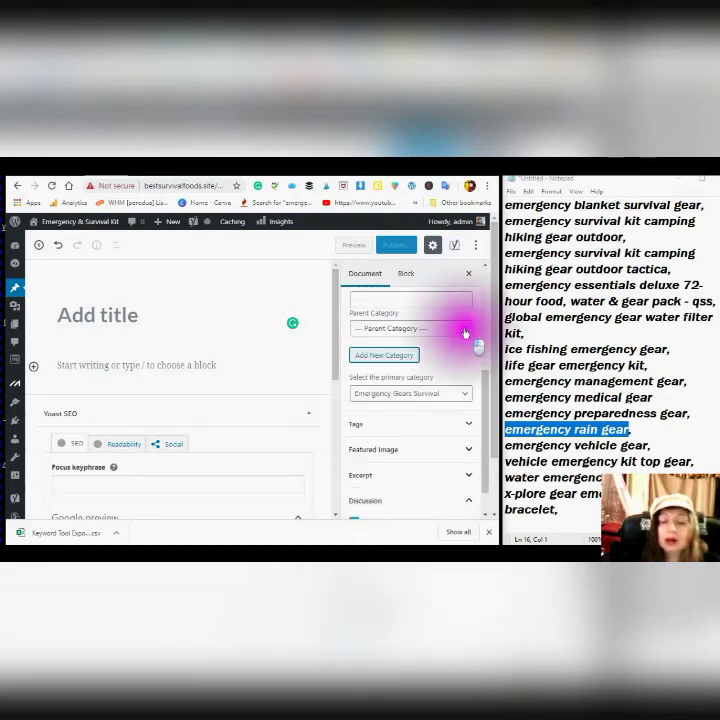
Step: Choose Survivalism as the parent category in the new category form
click(465, 333)
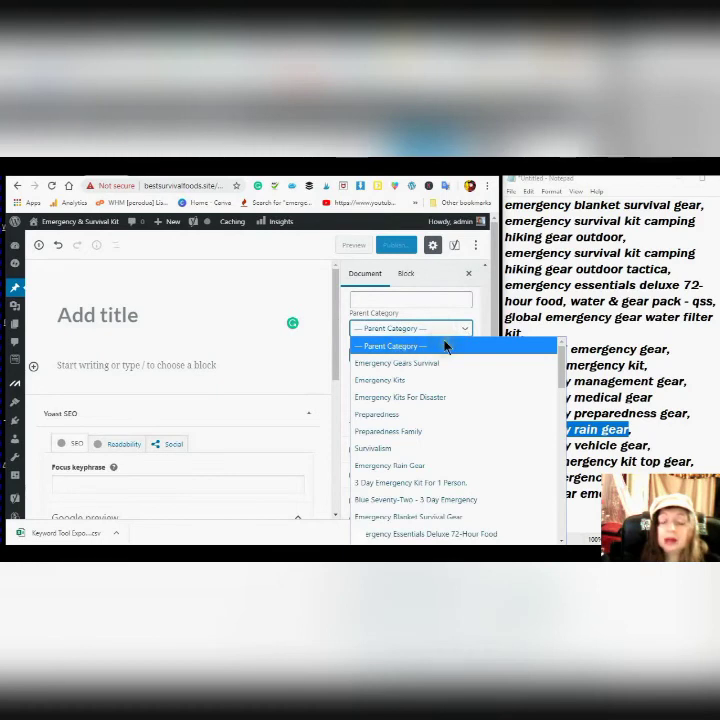
click(362, 448)
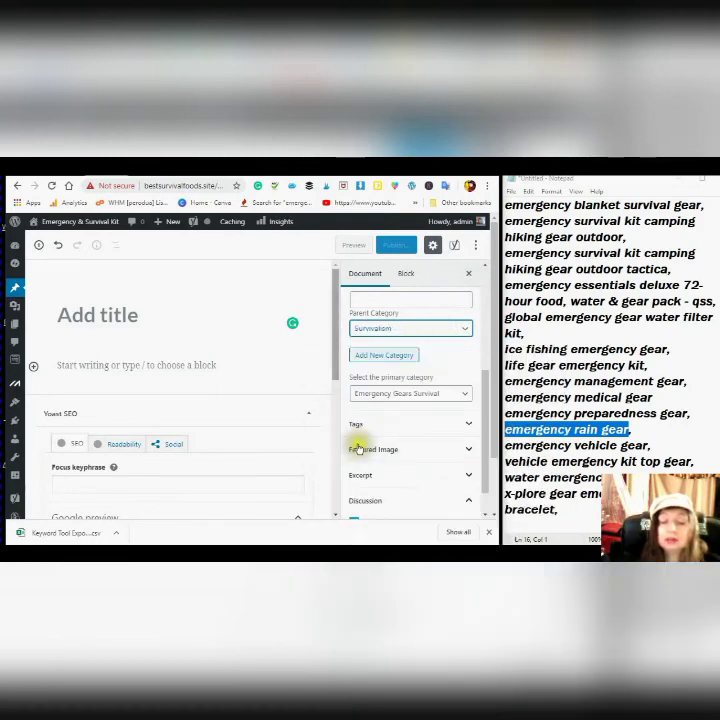
scroll(370, 358, down, 1)
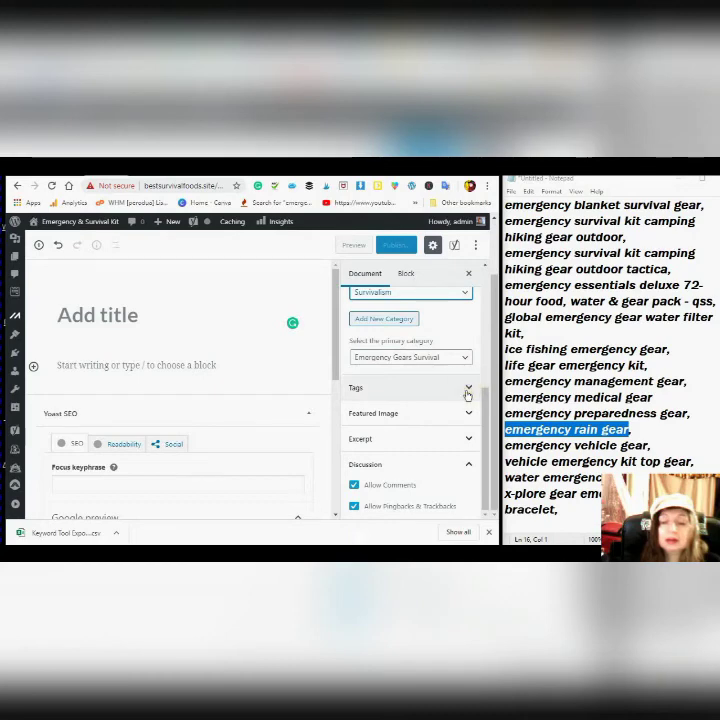
Step: Expand the post's Tags section, add the whole comma-separated Notepad keyword list as tags and review the added tags
click(468, 390)
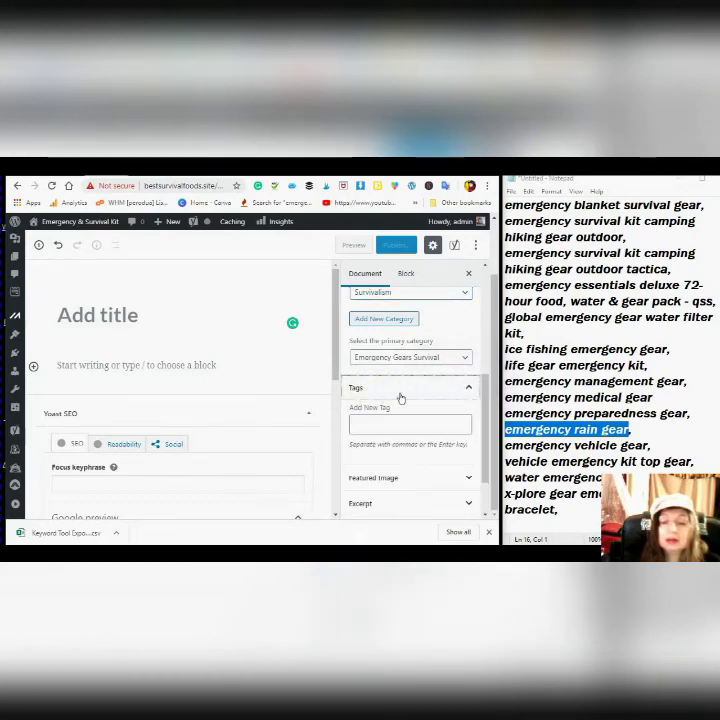
scroll(382, 395, down, 3)
scroll(382, 405, up, 4)
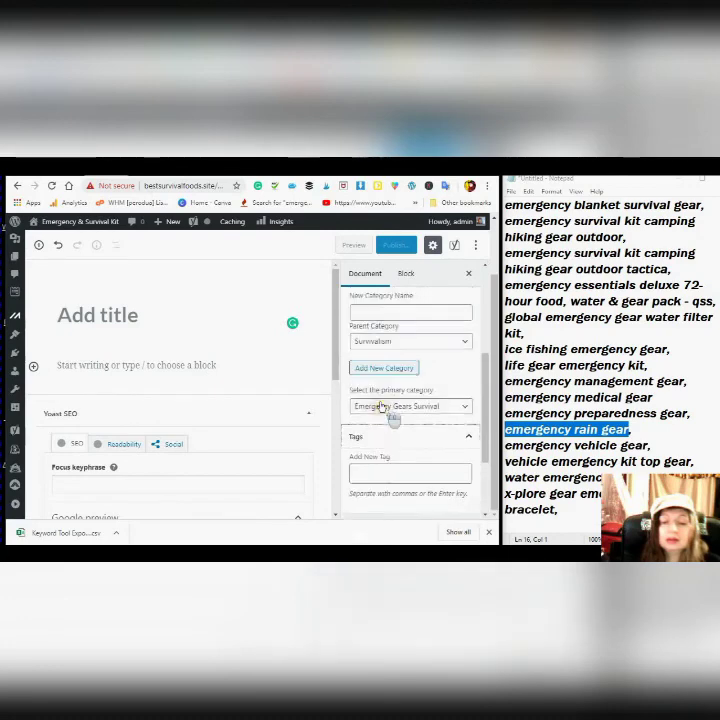
scroll(380, 410, down, 4)
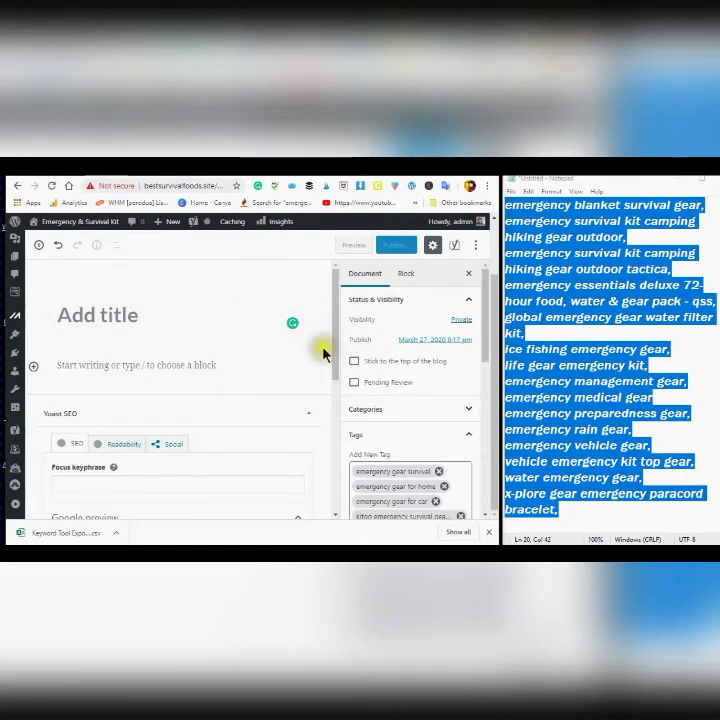
scroll(316, 345, down, 5)
scroll(280, 375, up, 5)
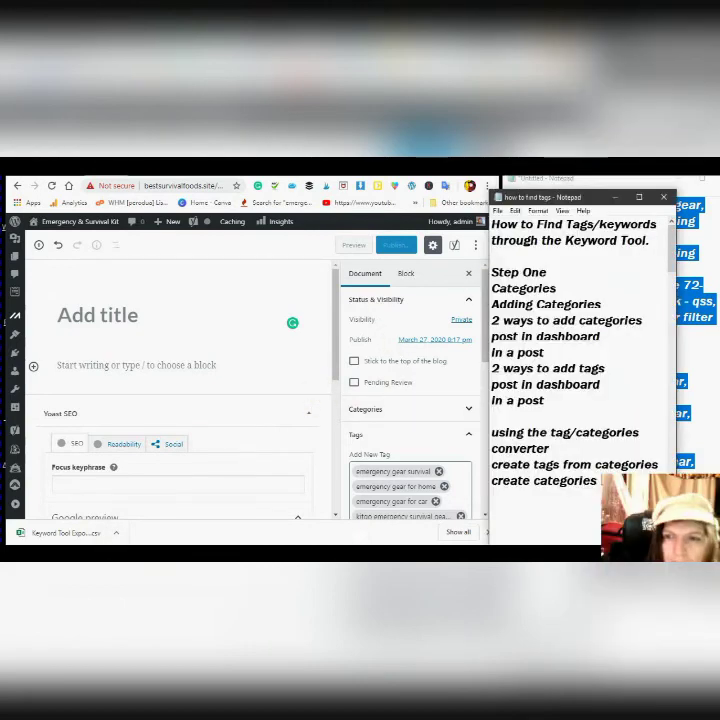
Step: Place the how to find tags notes beside the browser and look over the post's Yoast SEO section
drag(610, 188, 473, 171)
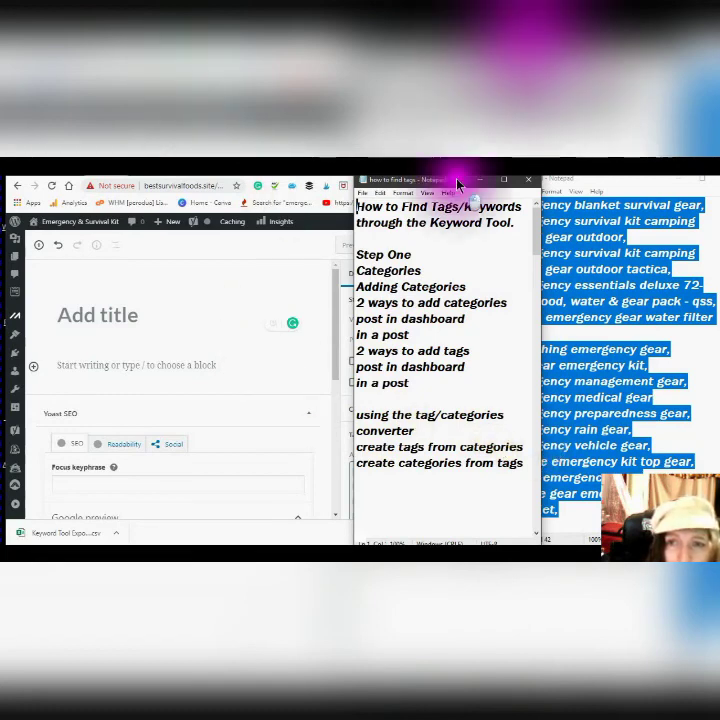
drag(458, 191, 615, 180)
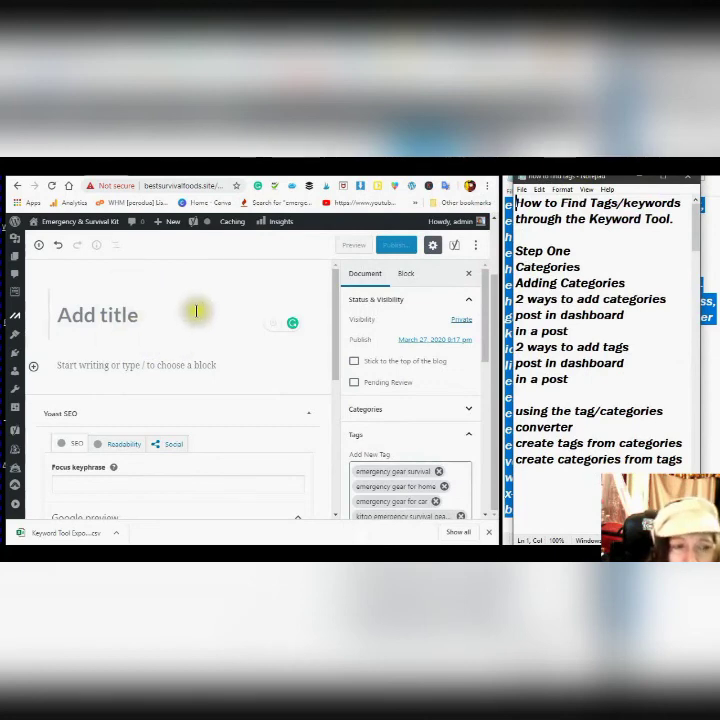
scroll(190, 312, down, 1)
scroll(195, 322, down, 6)
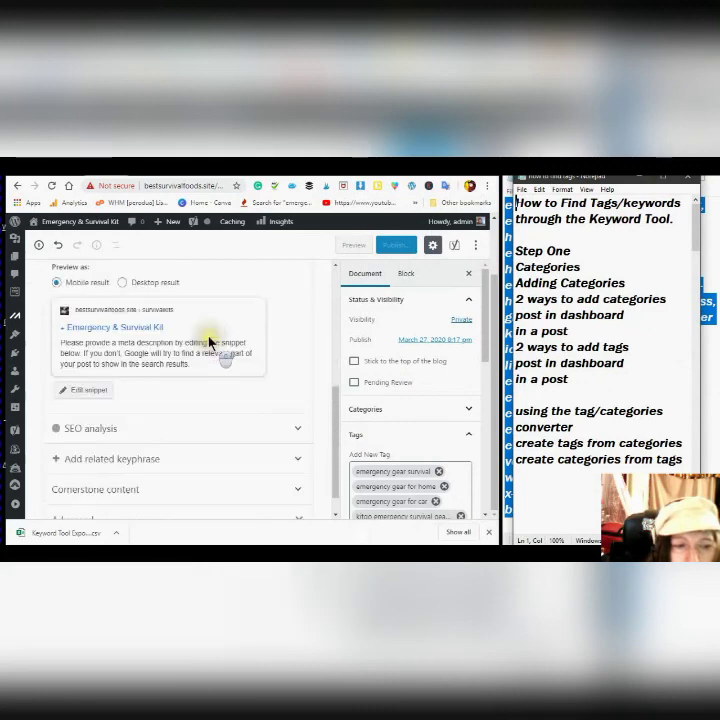
scroll(206, 335, up, 5)
scroll(210, 330, up, 2)
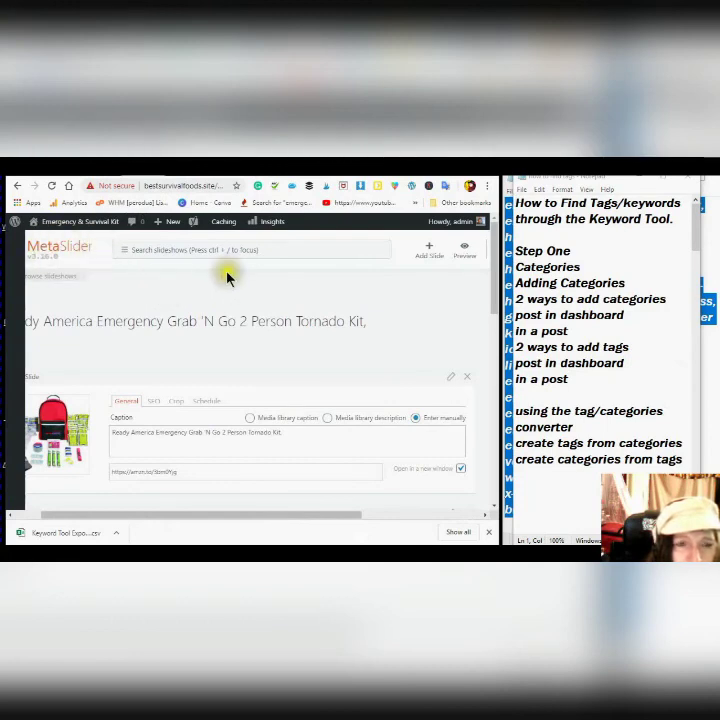
Step: Switch to the MetaSlider slideshow of the Ready America 2 Person Tornado Kit and look through its slides and captions
scroll(214, 270, down, 3)
scroll(203, 285, down, 5)
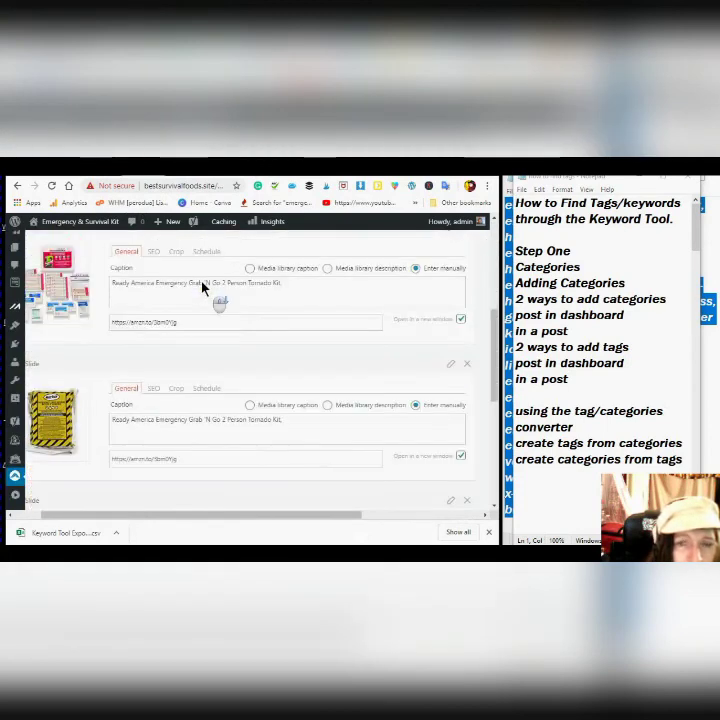
scroll(178, 294, up, 8)
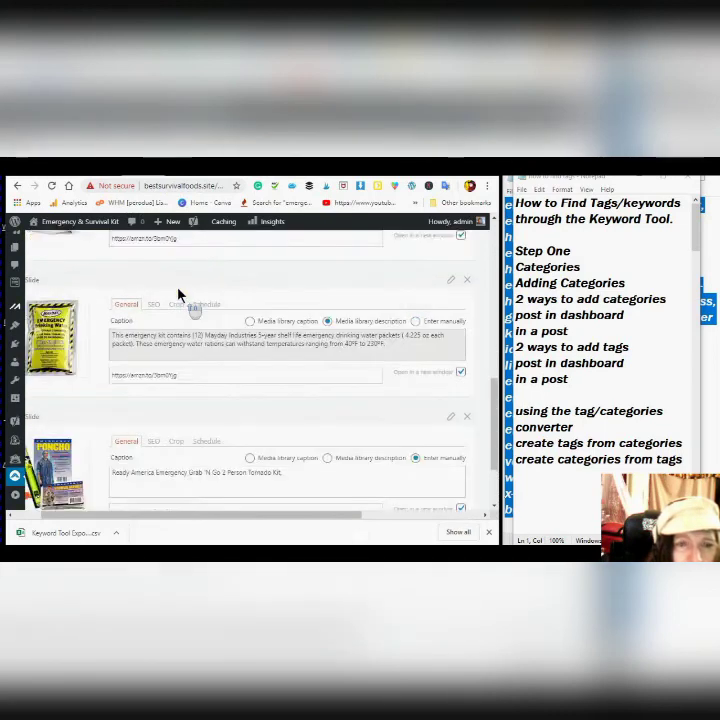